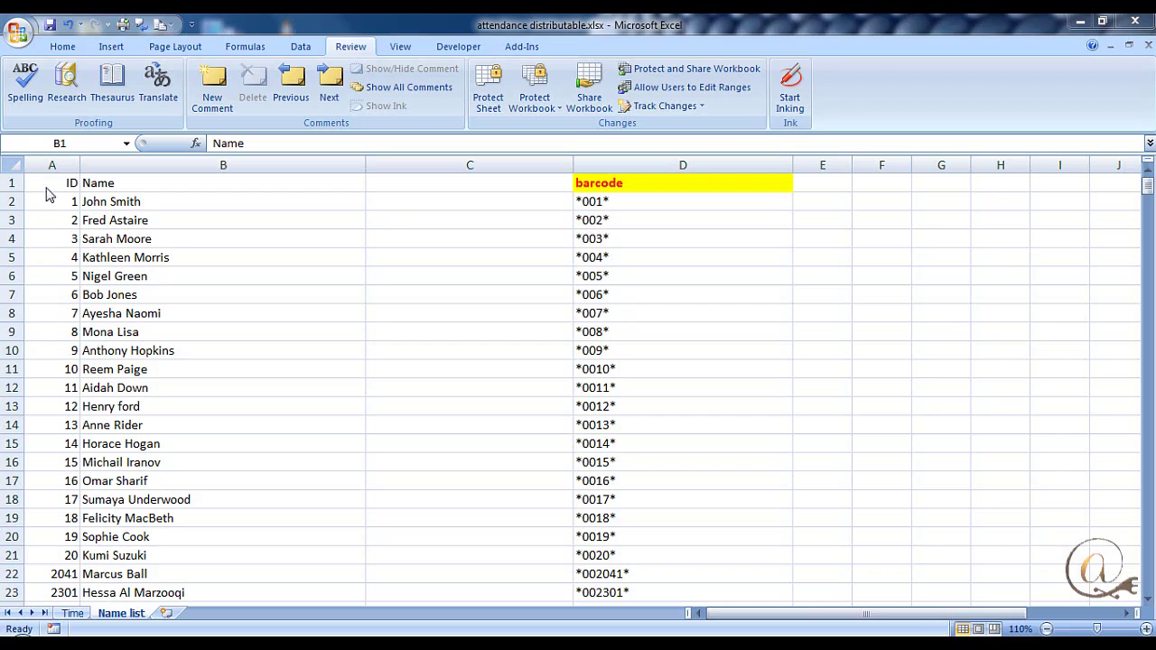
On the Time sheet, enter IDs 1, 5 and 6 in A3:A5 to log John Smith, Nigel Green and Bob Jones
{"action": "left_click", "coordinate": [71, 620]}
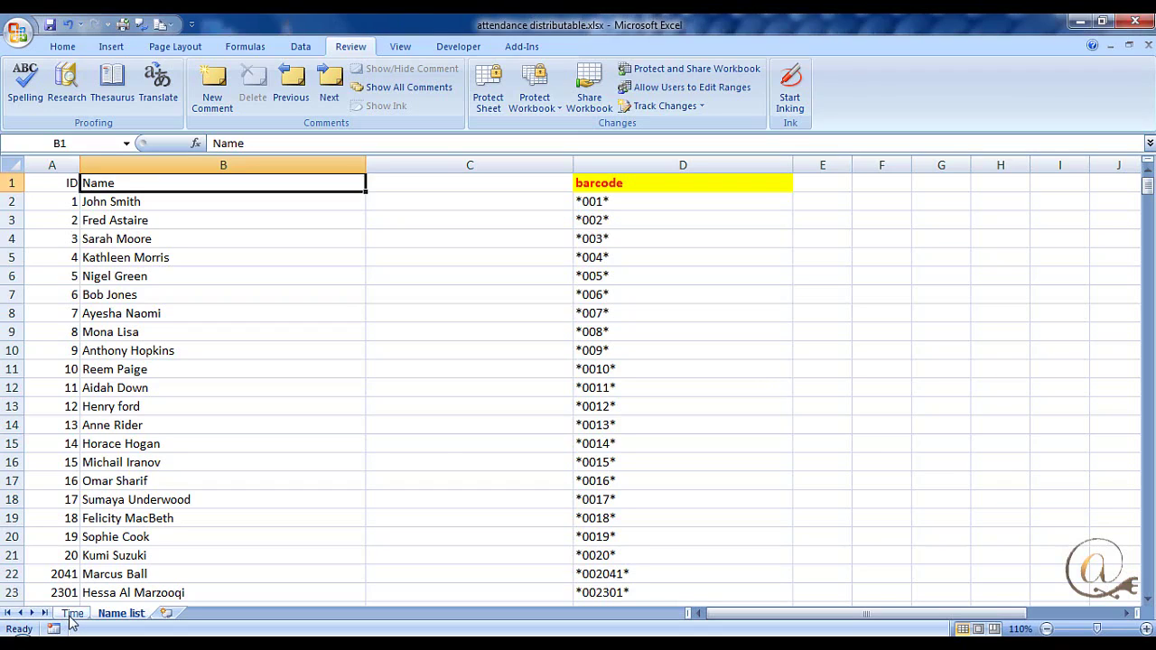
{"action": "left_click", "coordinate": [70, 615]}
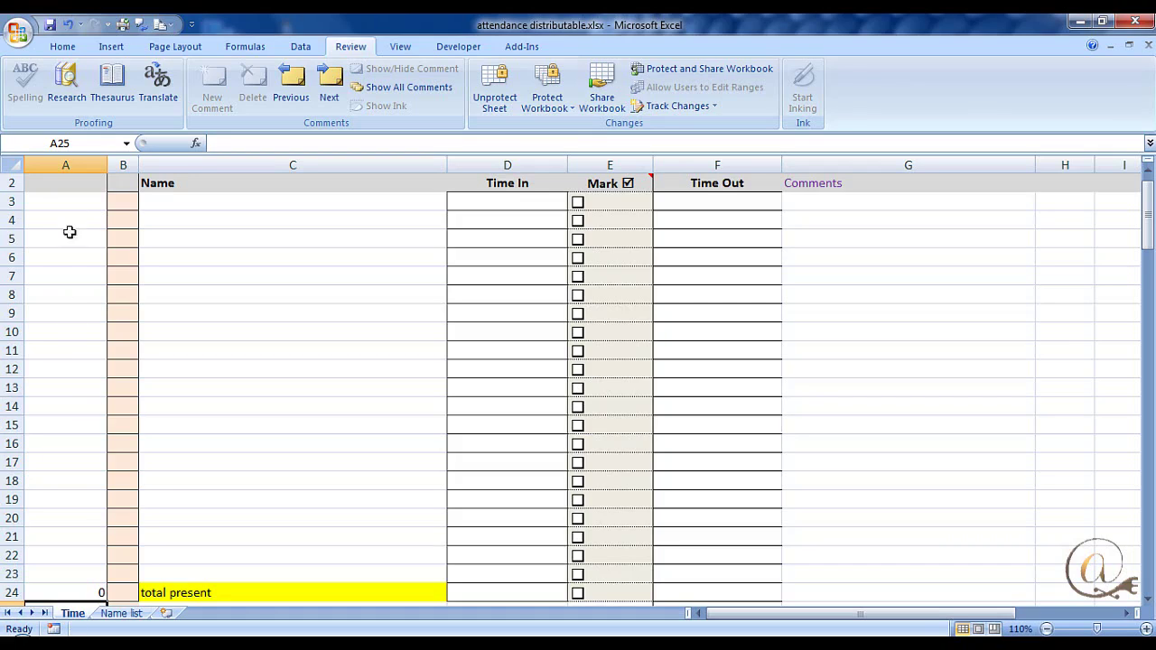
{"action": "left_click", "coordinate": [80, 202]}
{"action": "type", "text": "1"}
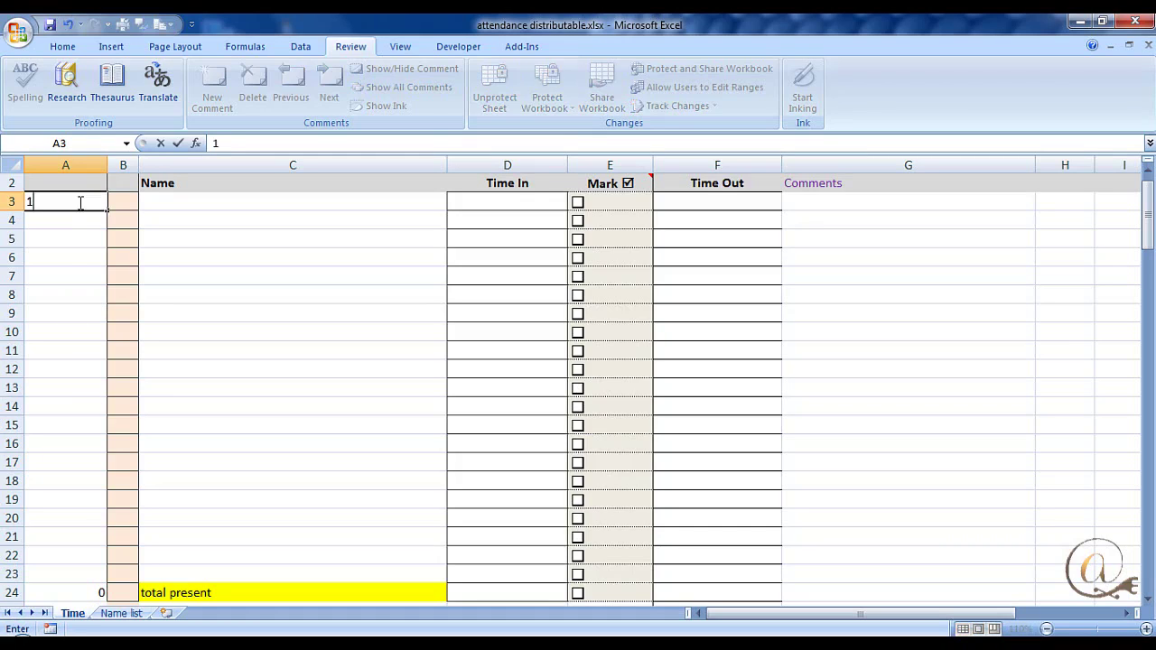
{"action": "key", "text": "Return"}
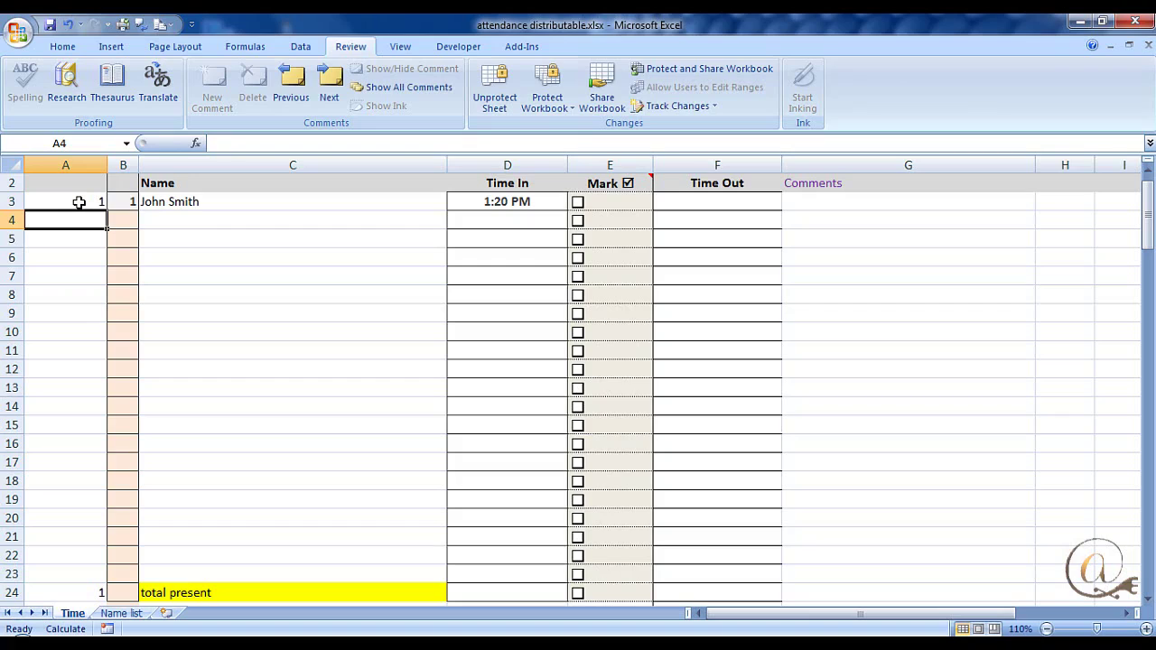
{"action": "type", "text": "5"}
{"action": "key", "text": "Return"}
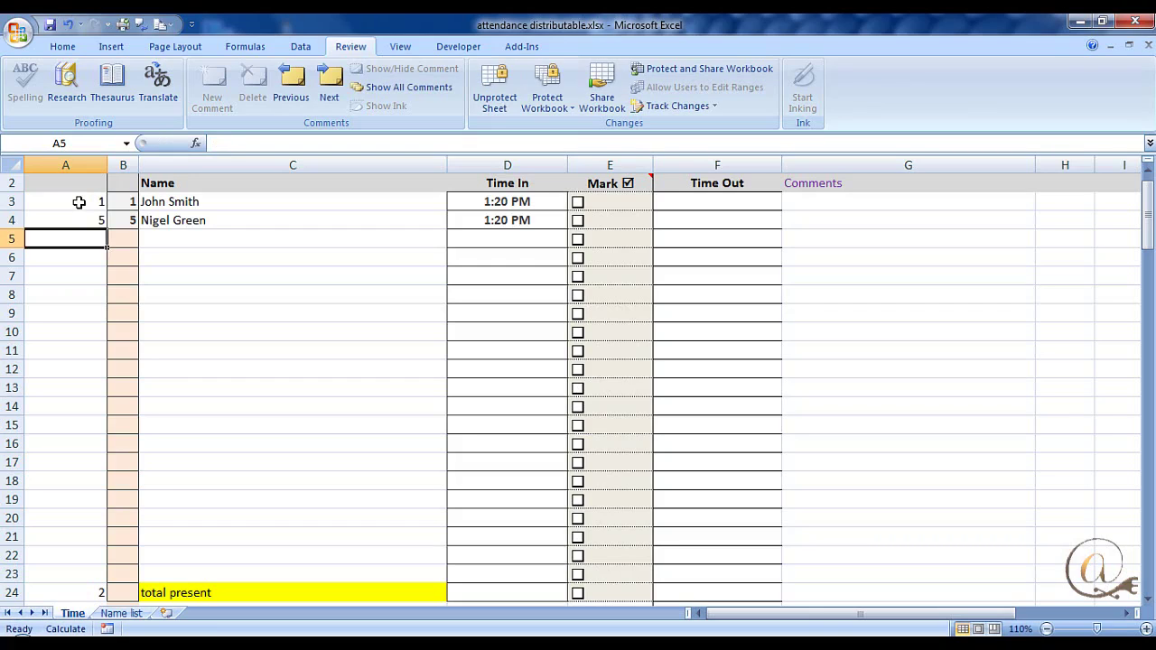
{"action": "type", "text": "6"}
{"action": "key", "text": "Return"}
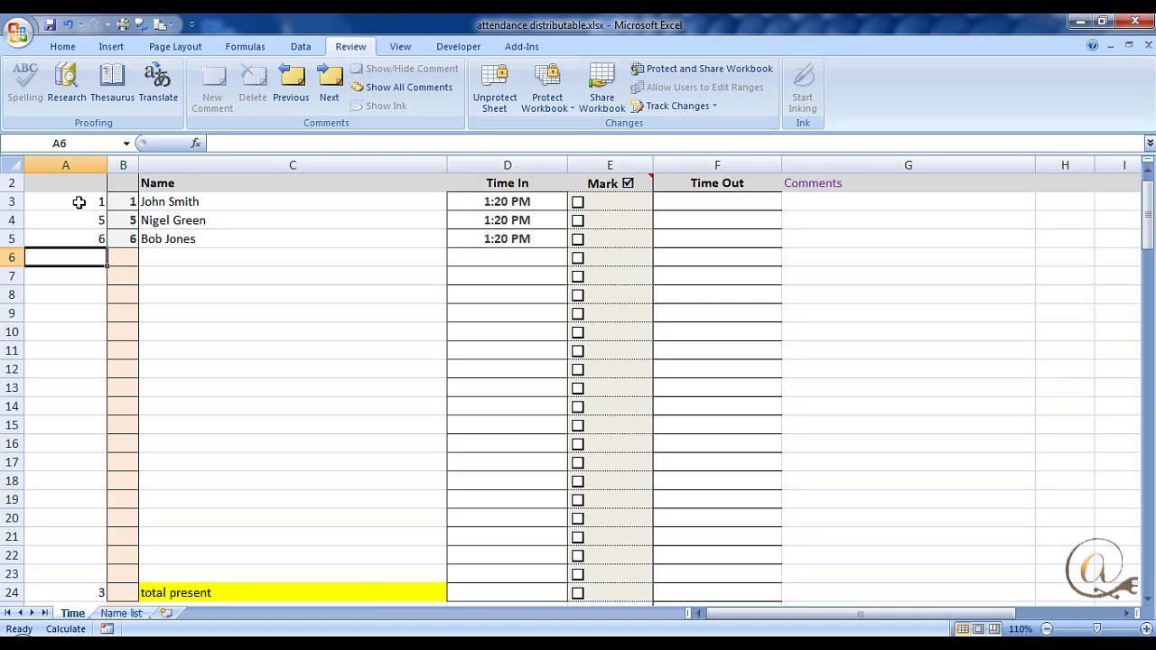
Delete the IDs in A5, A4 and A3 to clear all three logged attendance entries
{"action": "key", "text": "Up"}
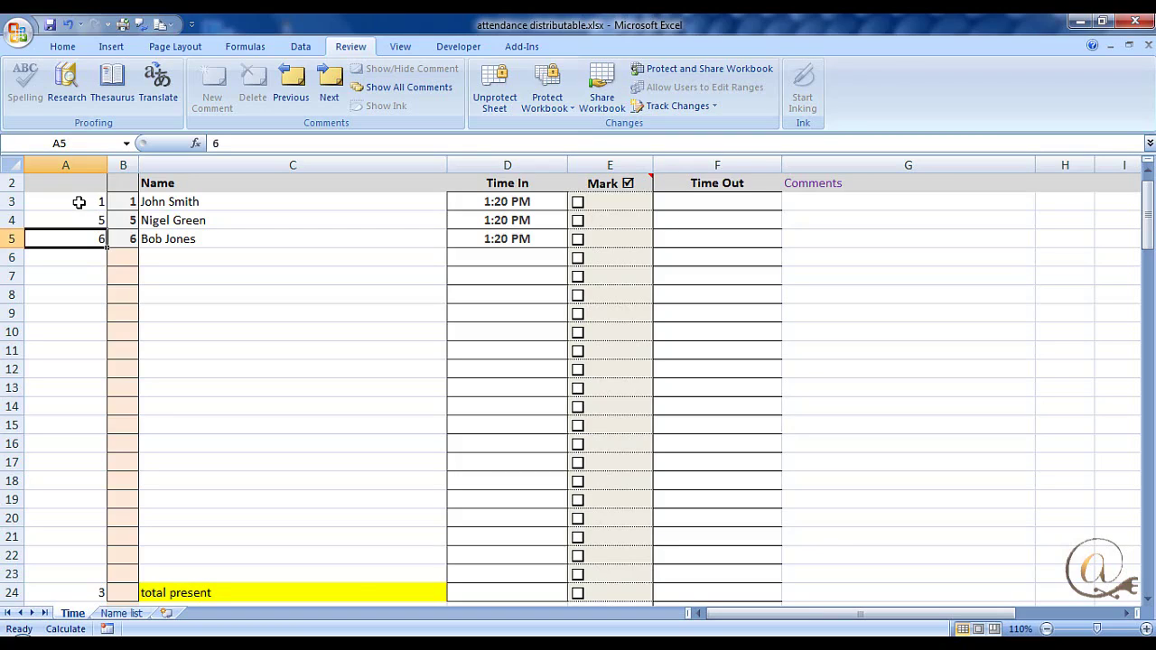
{"action": "key", "text": "Delete"}
{"action": "key", "text": "Up"}
{"action": "key", "text": "Delete"}
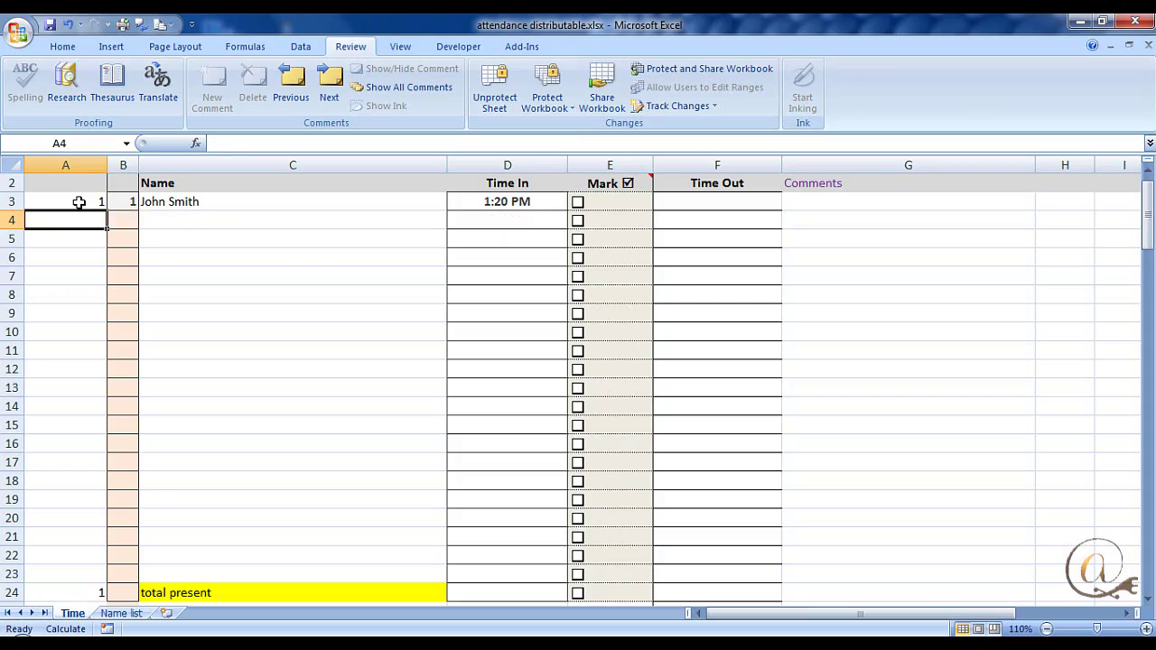
{"action": "key", "text": "Up"}
{"action": "key", "text": "Delete"}
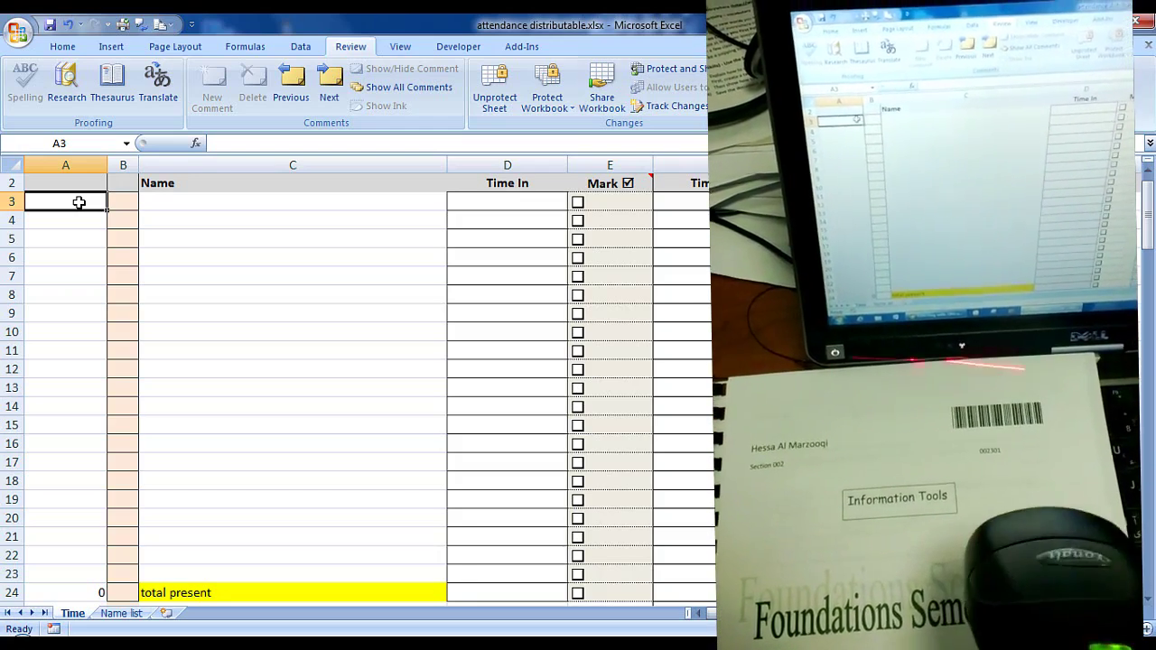
{"action": "type", "text": "2301"}
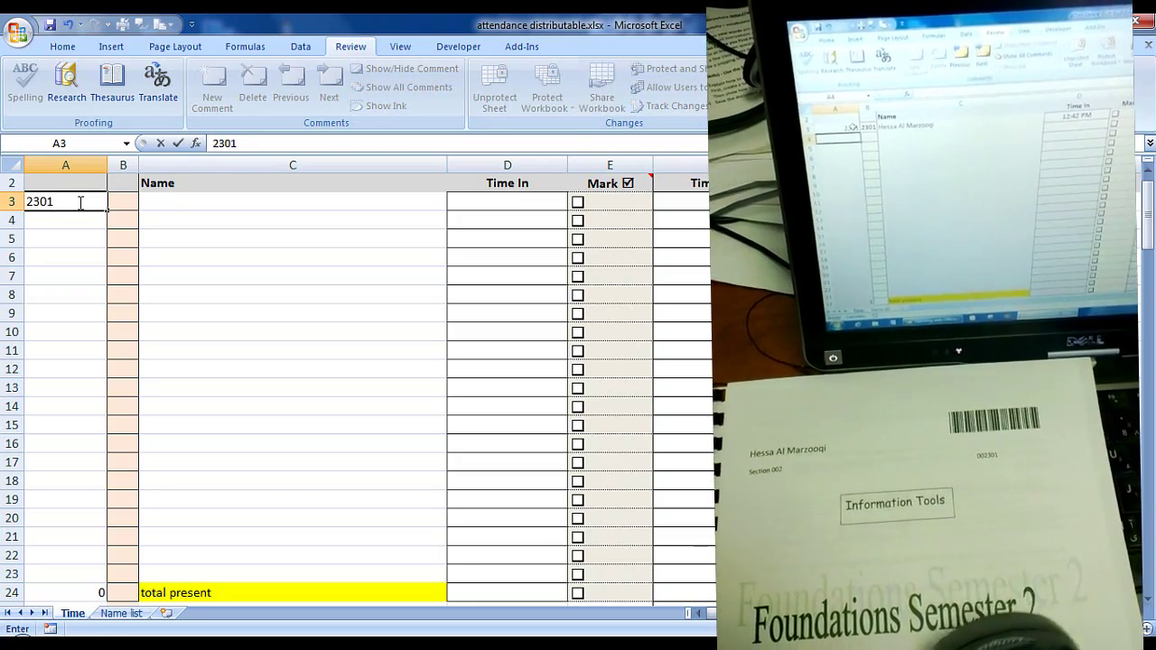
{"action": "key", "text": "Return"}
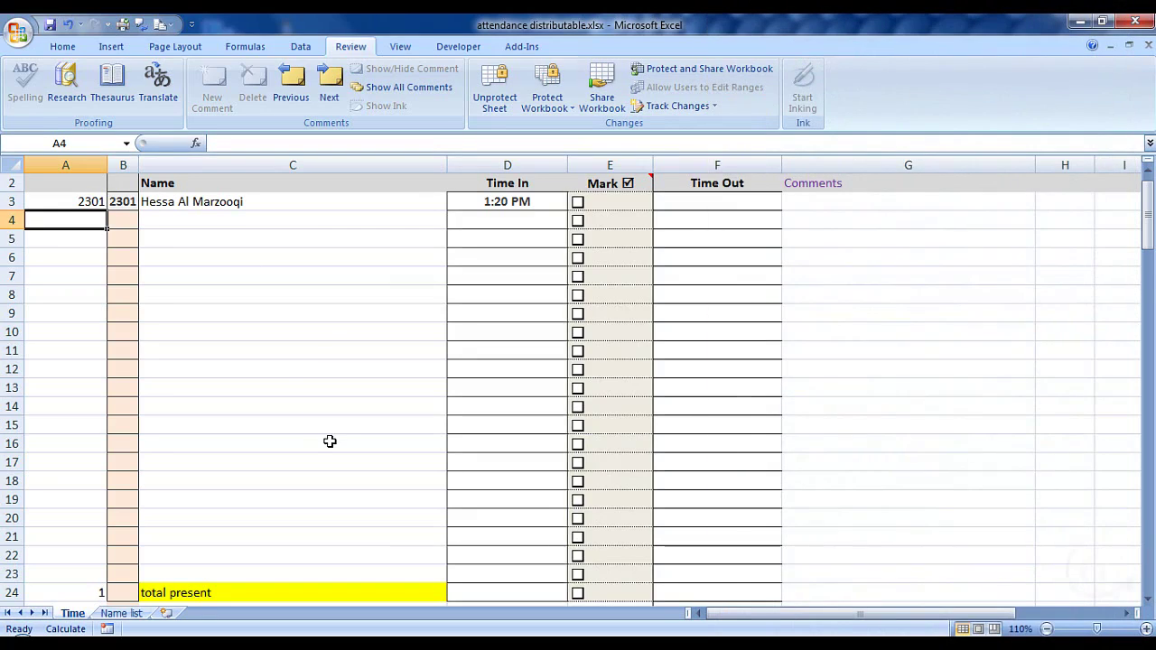
{"action": "left_click", "coordinate": [84, 205]}
{"action": "key", "text": "Delete"}
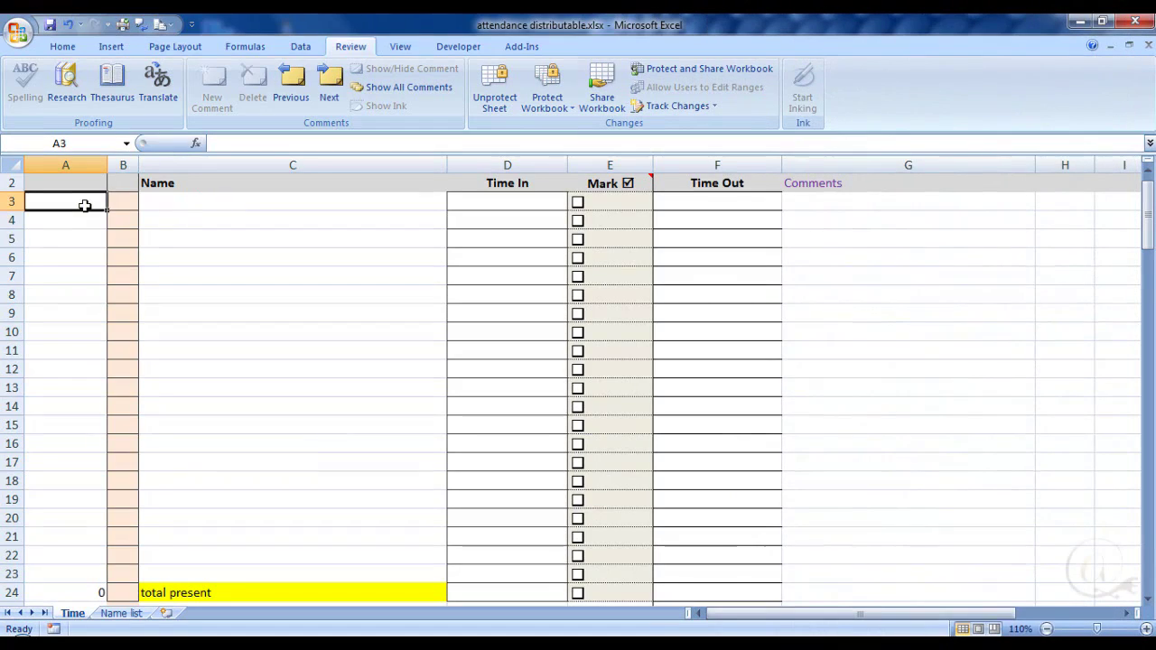
{"action": "left_click", "coordinate": [120, 613]}
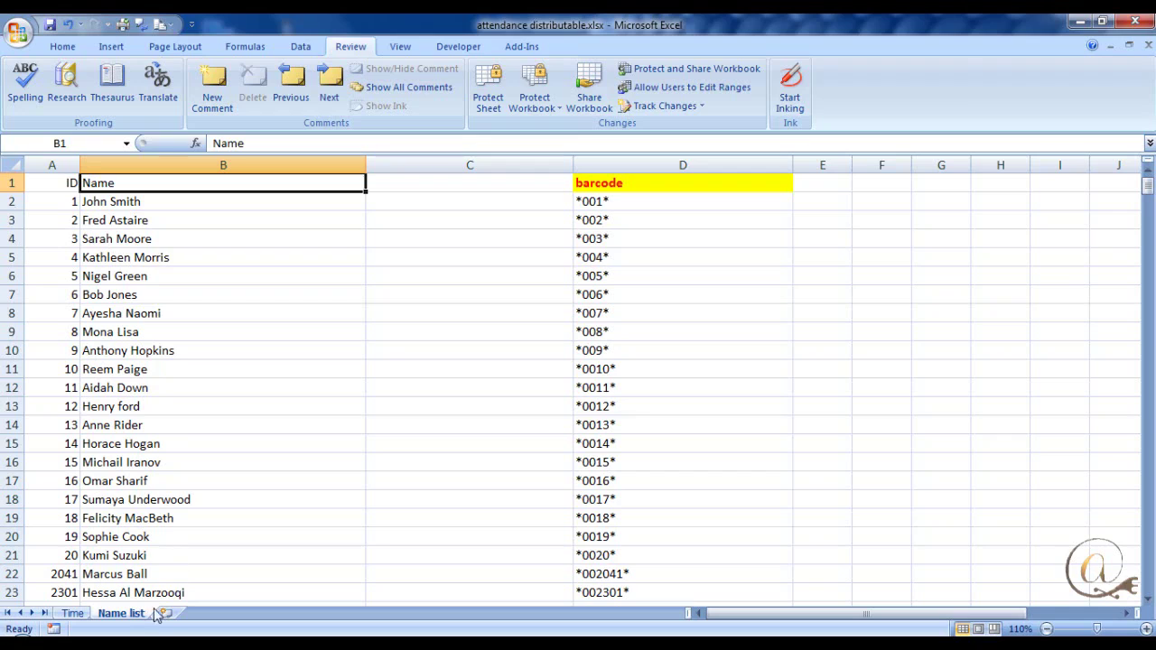
{"action": "left_click", "coordinate": [72, 613]}
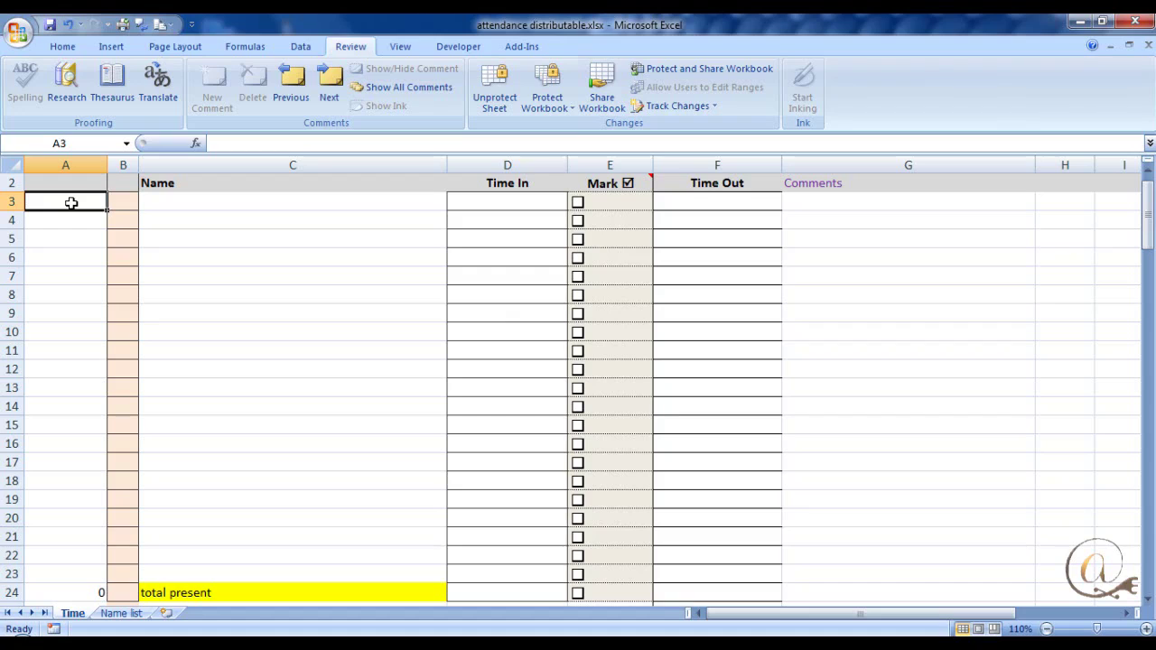
Enter ID 2301 in A3, then scan 2301 again into A4 to trigger the duplicate highlight
{"action": "type", "text": "2301"}
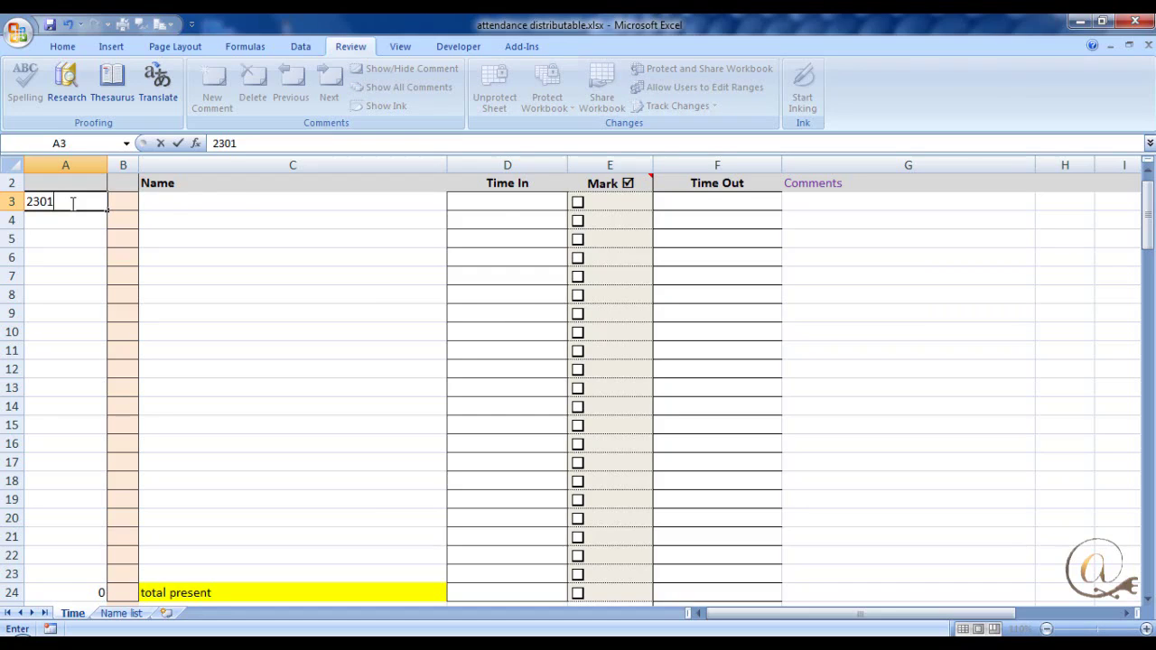
{"action": "key", "text": "Return"}
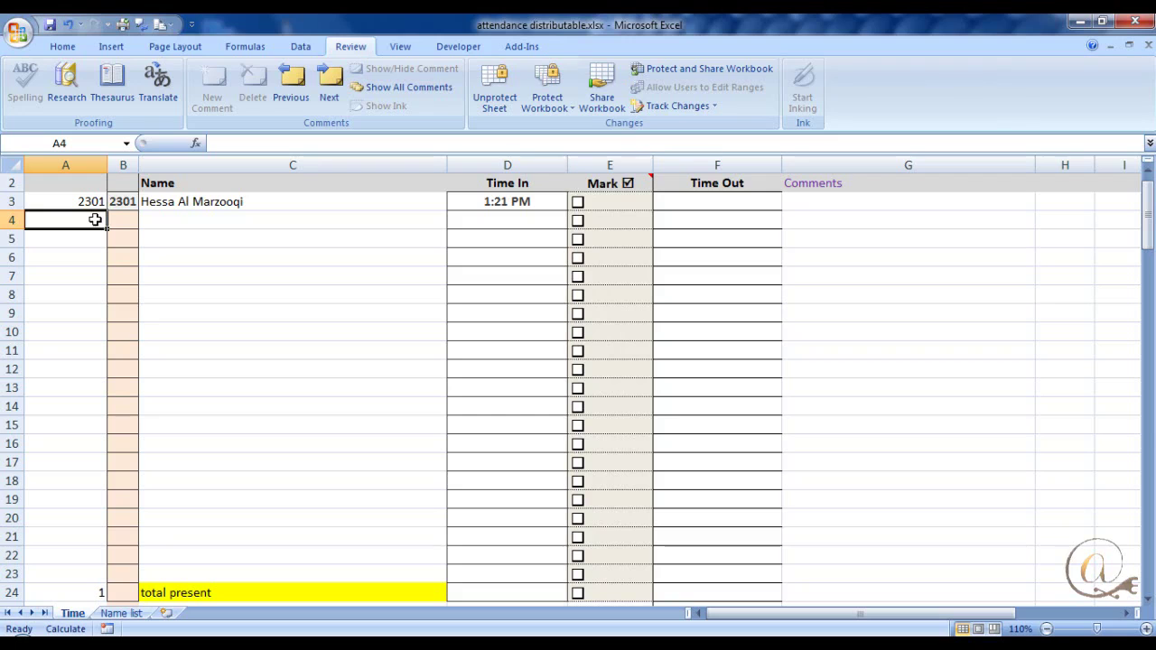
{"action": "type", "text": "2"}
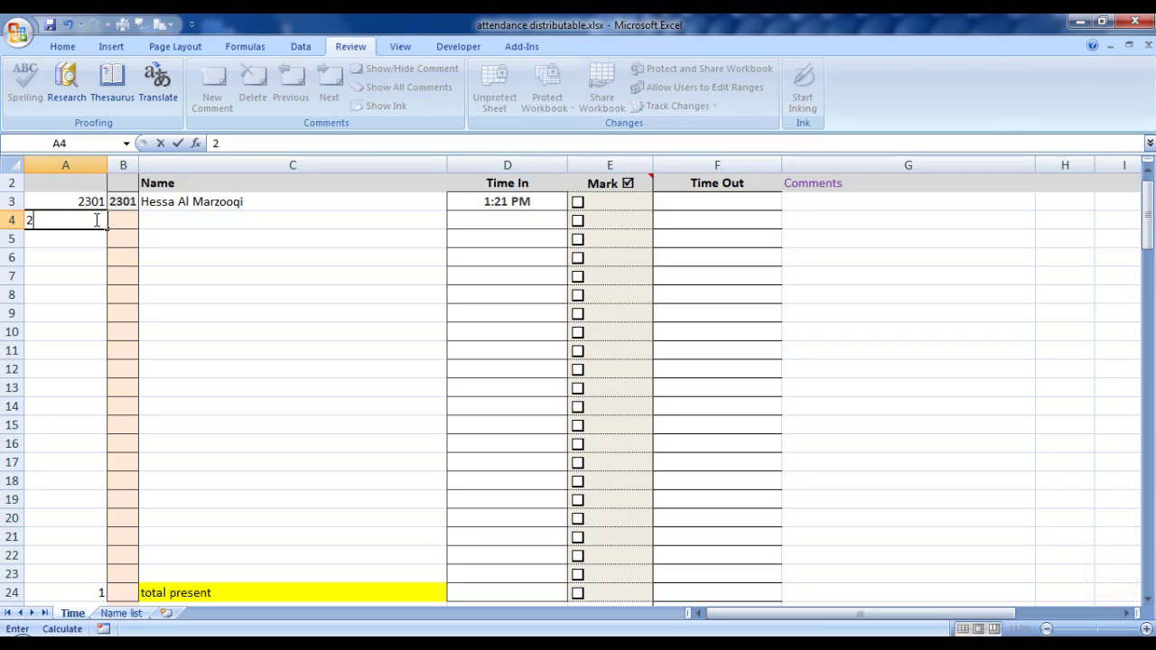
{"action": "type", "text": "301"}
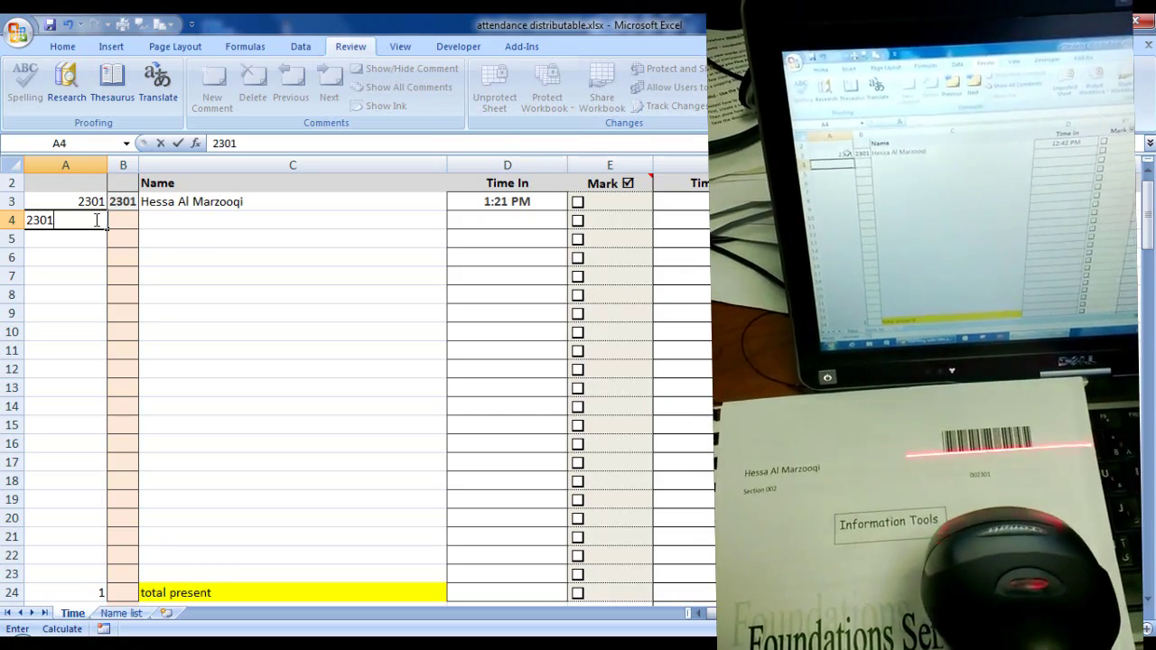
{"action": "key", "text": "Return"}
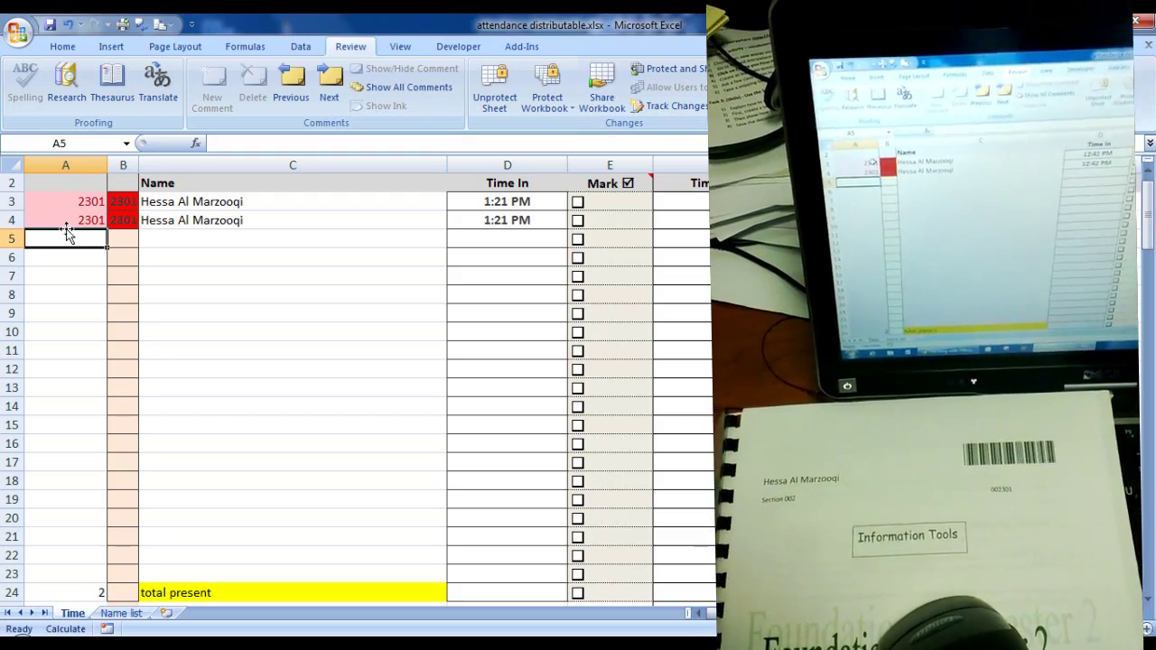
{"action": "left_click", "coordinate": [75, 222]}
{"action": "key", "text": "Delete"}
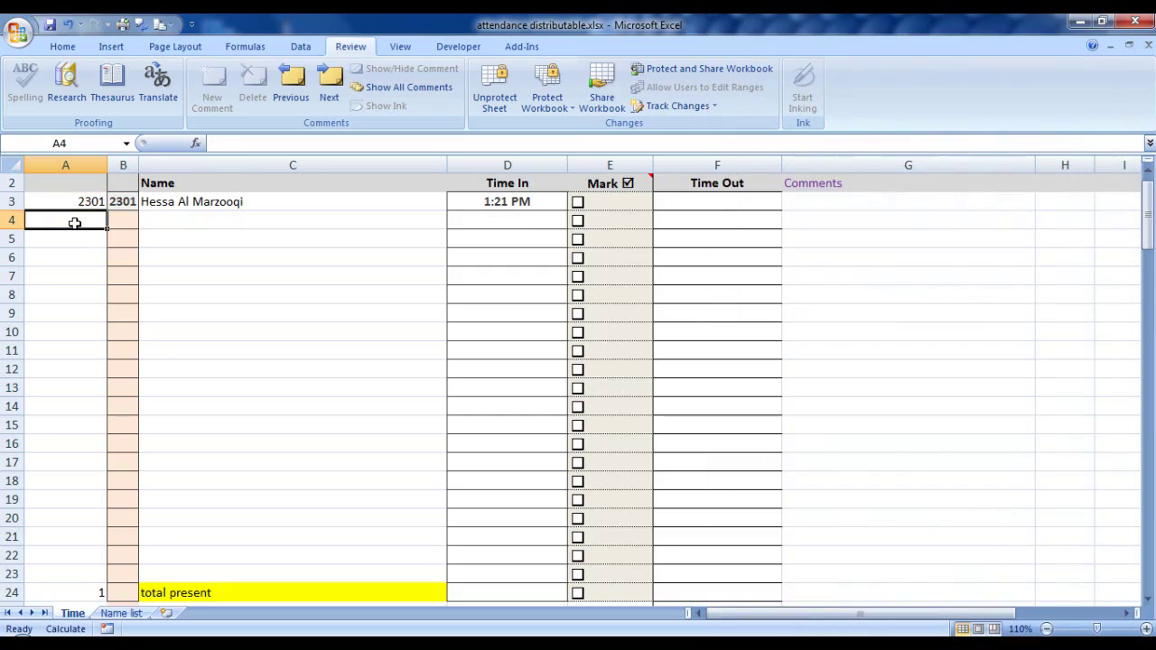
{"action": "type", "text": "5"}
{"action": "left_click", "coordinate": [72, 238]}
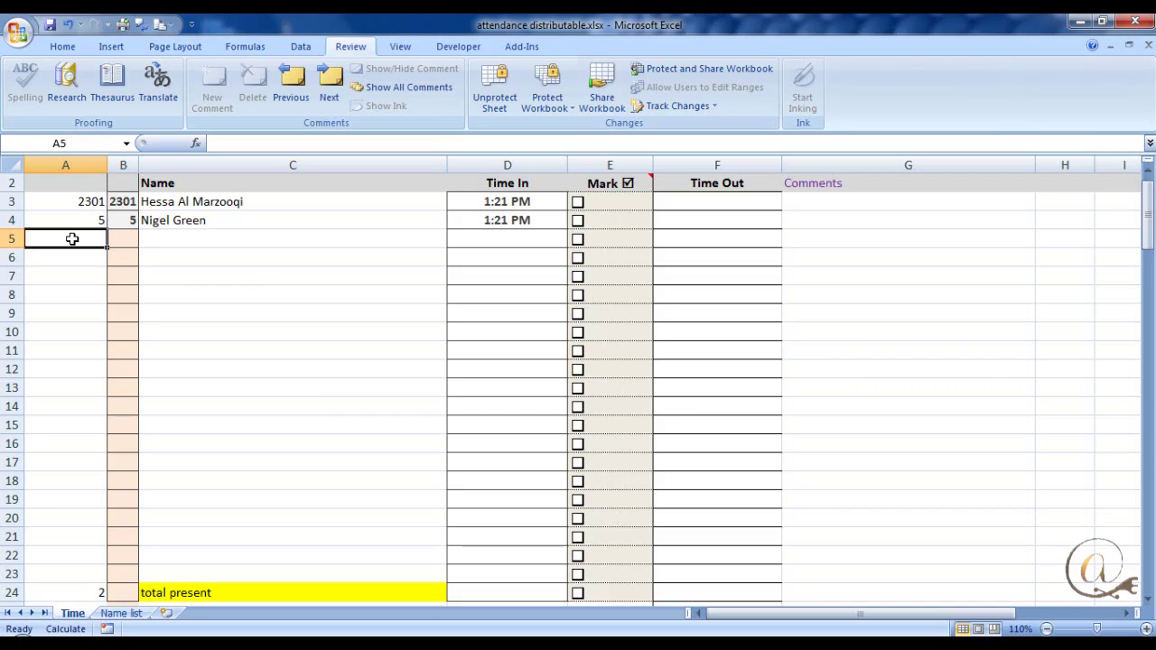
Enter test codes 000123b and 123b in A5 and A6 to test barcode letter stripping
{"action": "type", "text": "00"}
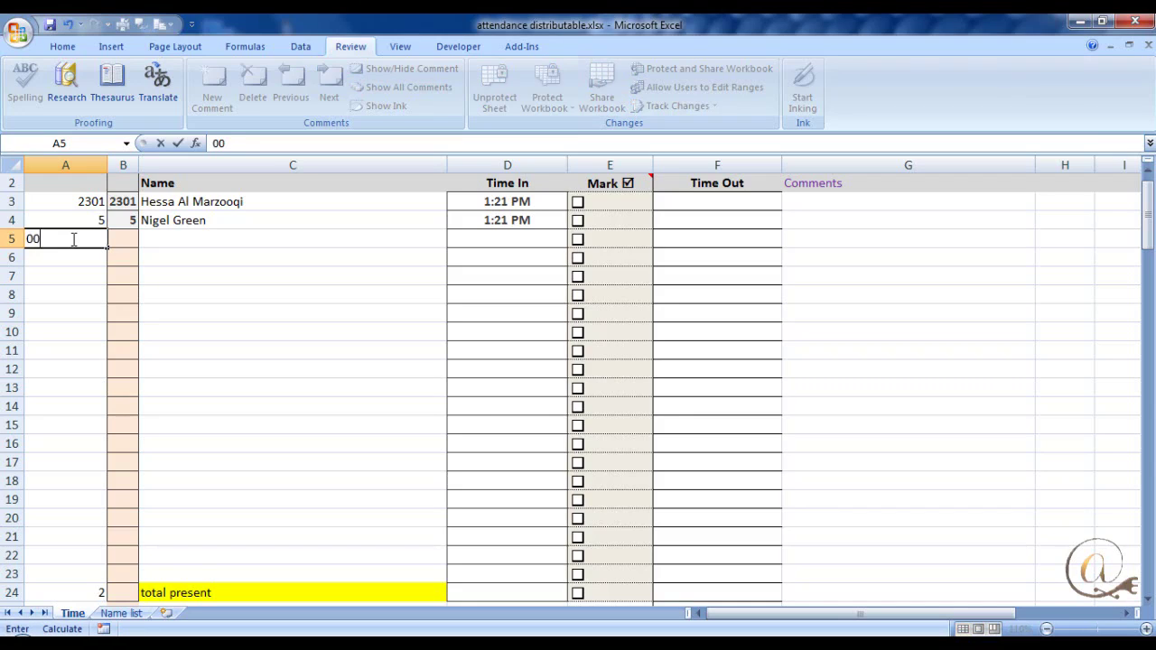
{"action": "type", "text": "0123b"}
{"action": "key", "text": "Return"}
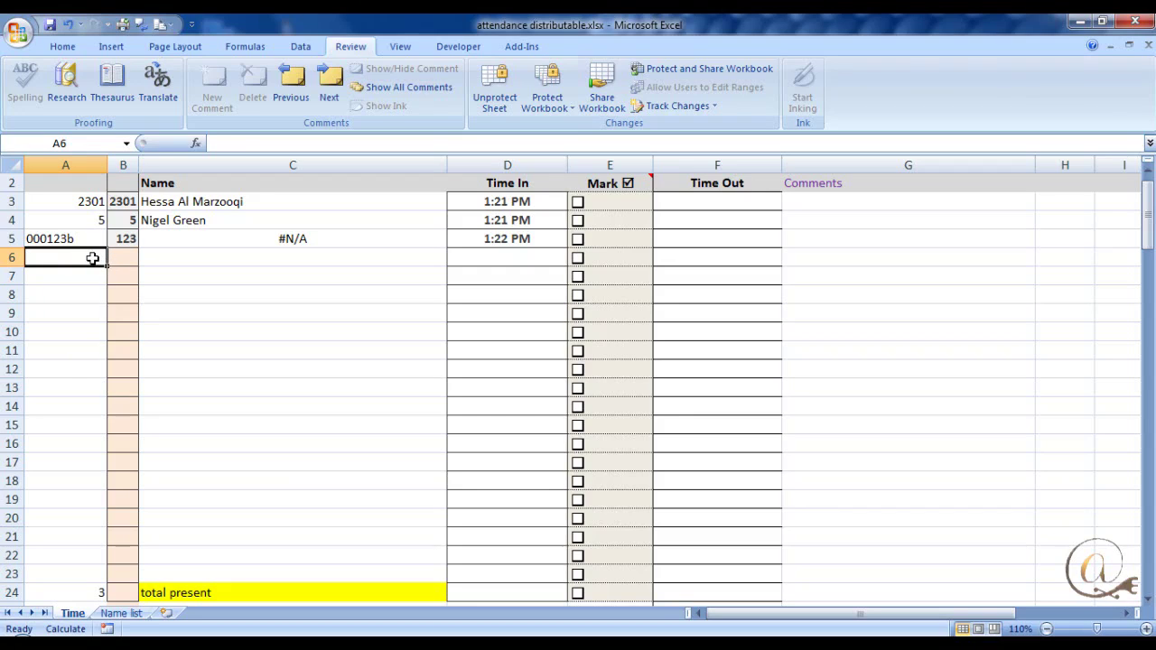
{"action": "type", "text": "123b"}
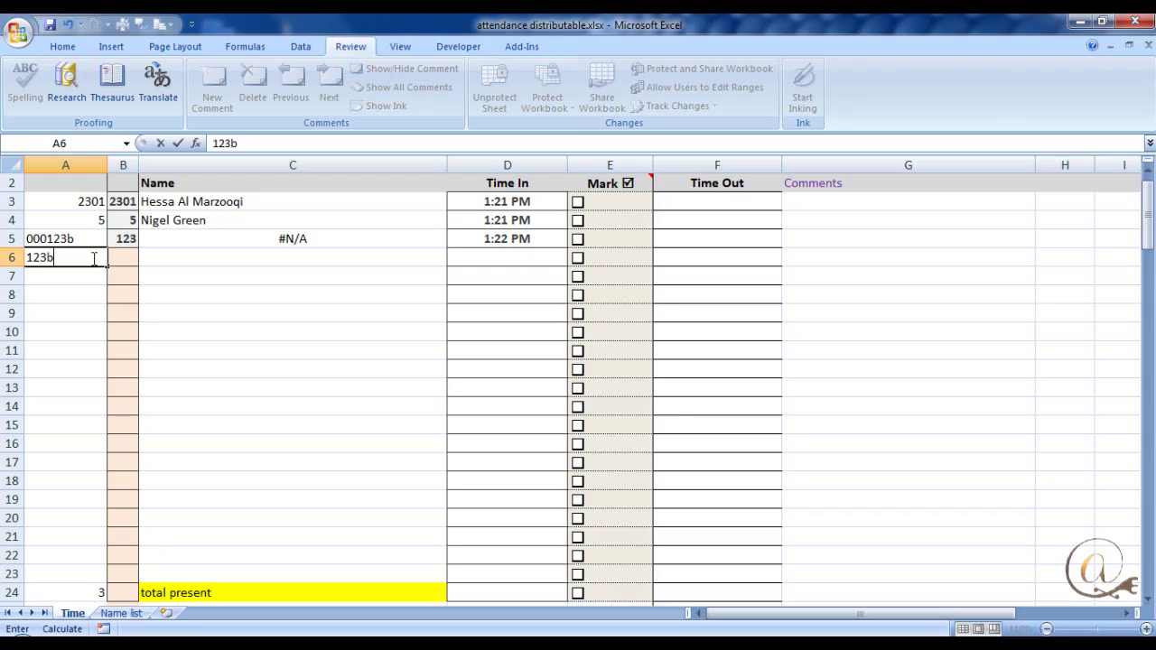
{"action": "key", "text": "Return"}
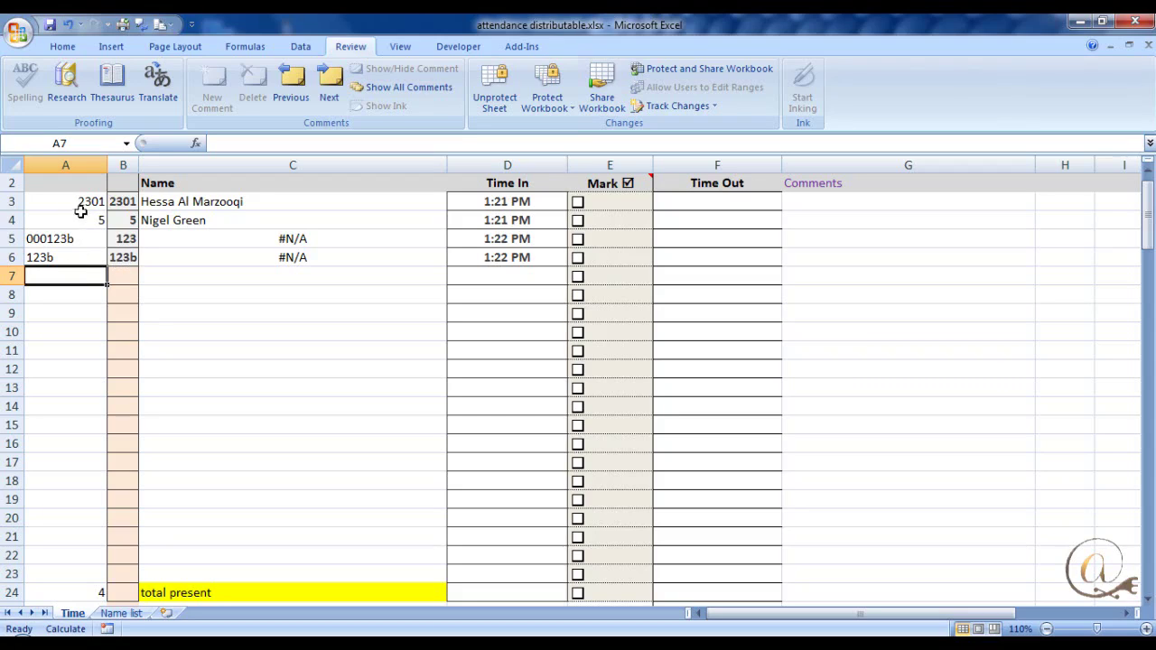
Clear the 123b and 000123b test entries from A6 and A5
{"action": "left_click", "coordinate": [79, 257]}
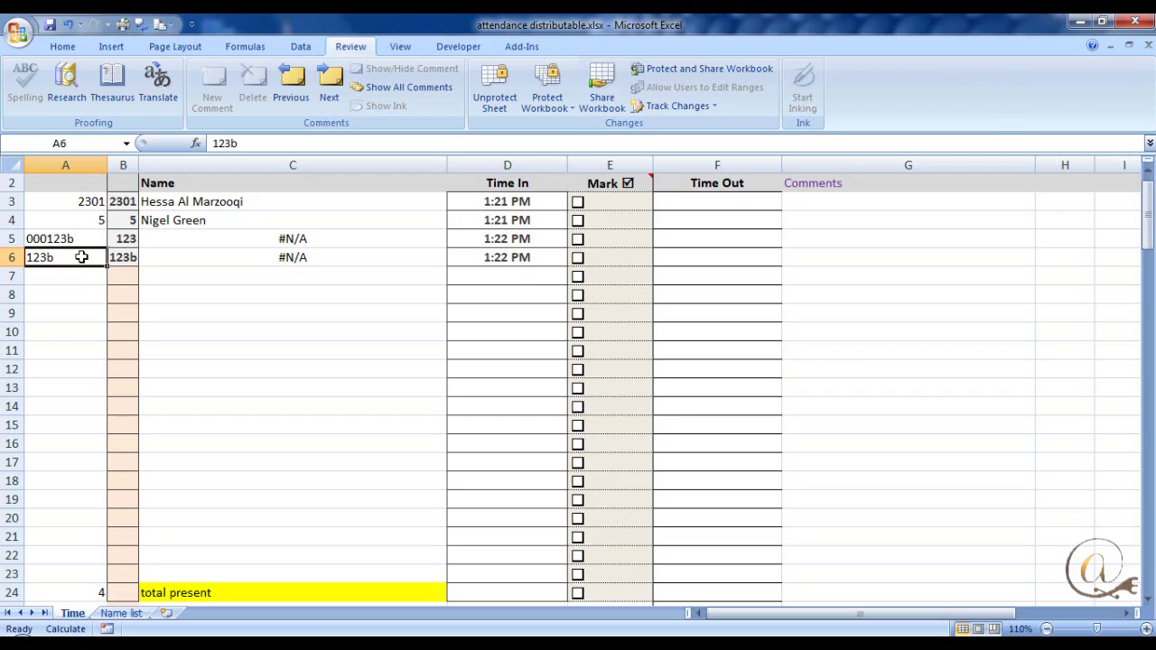
{"action": "key", "text": "Delete"}
{"action": "left_click", "coordinate": [79, 240]}
{"action": "key", "text": "Delete"}
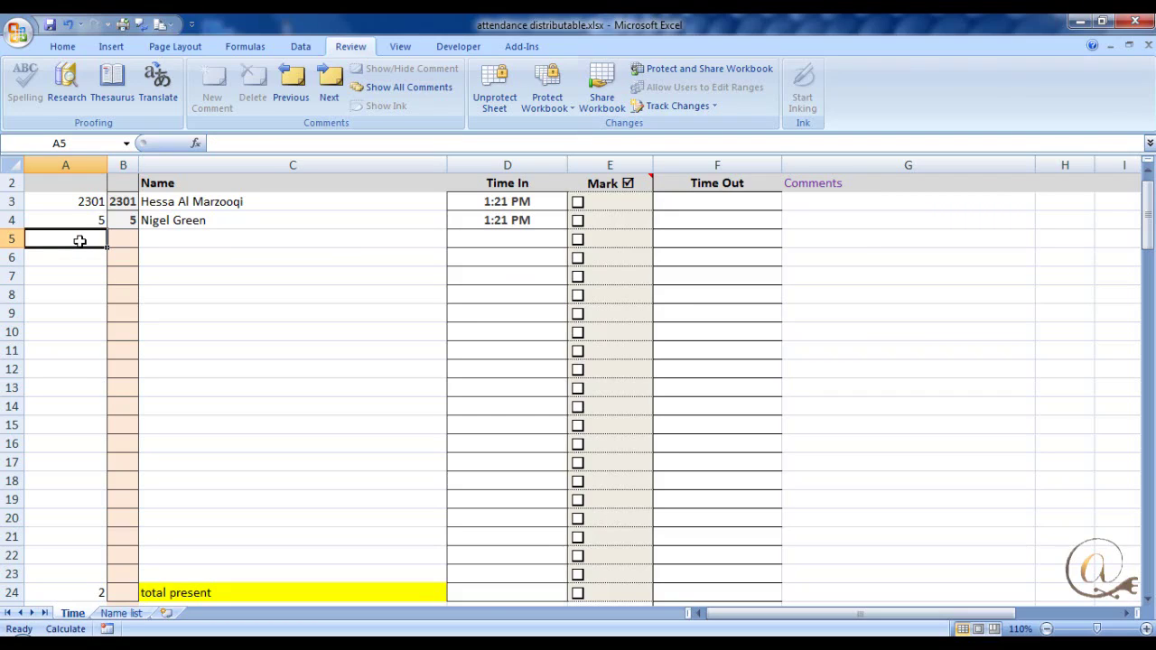
Enter barcode 000006c in A5 so it resolves to ID 6, checking the Name list sheet
{"action": "type", "text": "0000"}
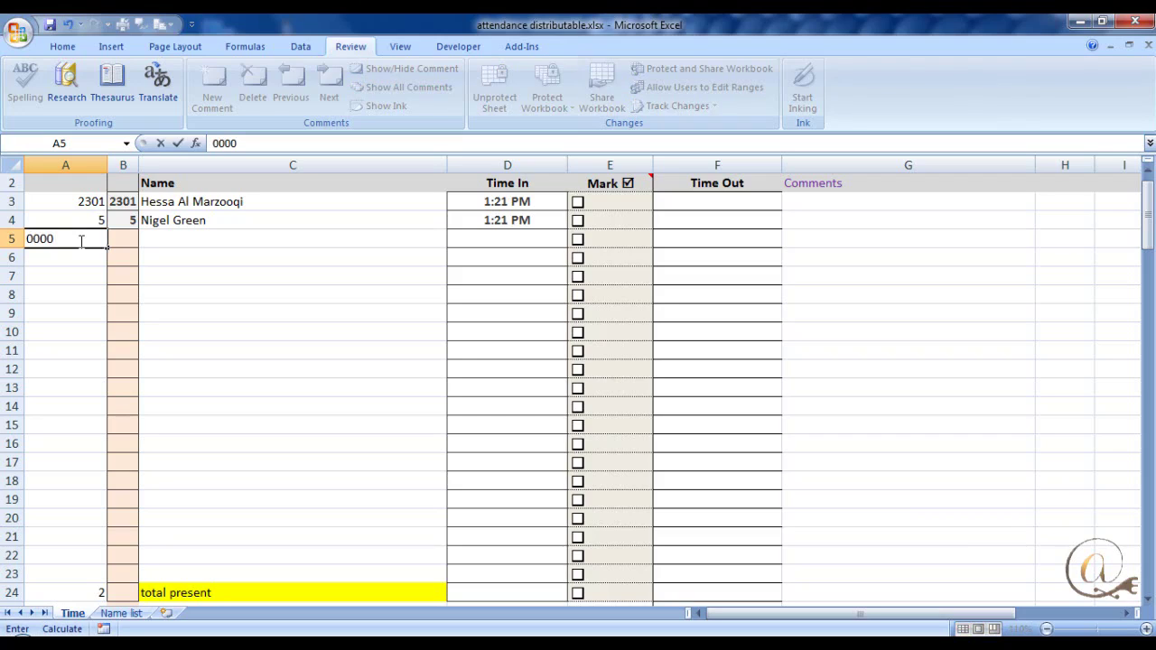
{"action": "type", "text": "06c"}
{"action": "key", "text": "Return"}
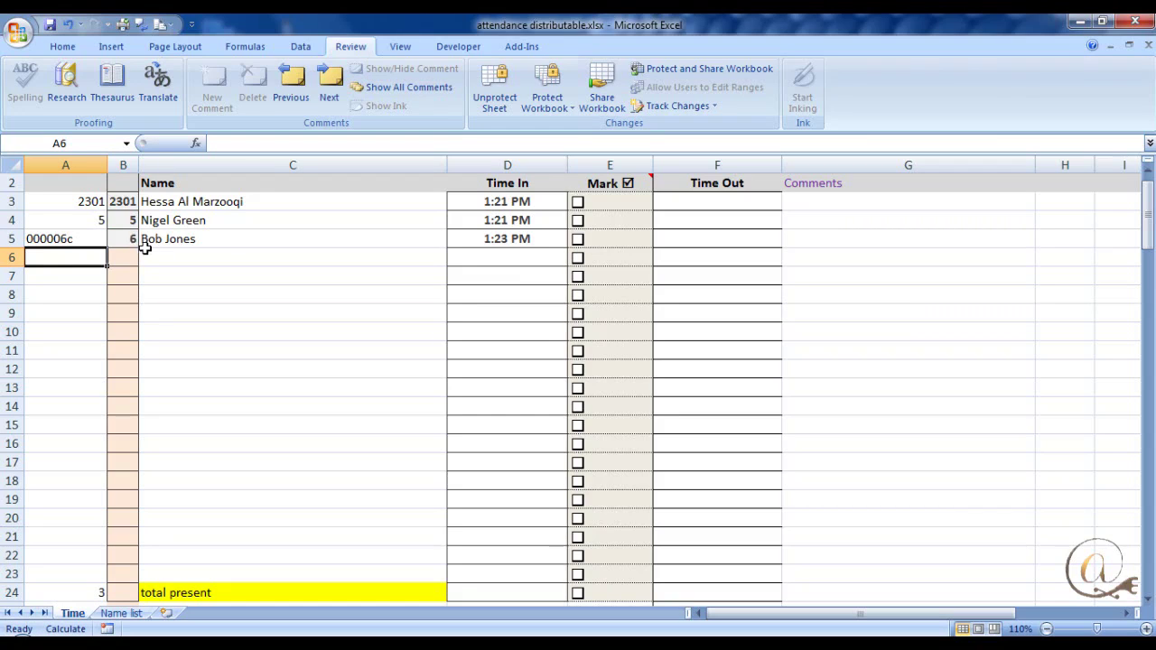
{"action": "left_click", "coordinate": [129, 614]}
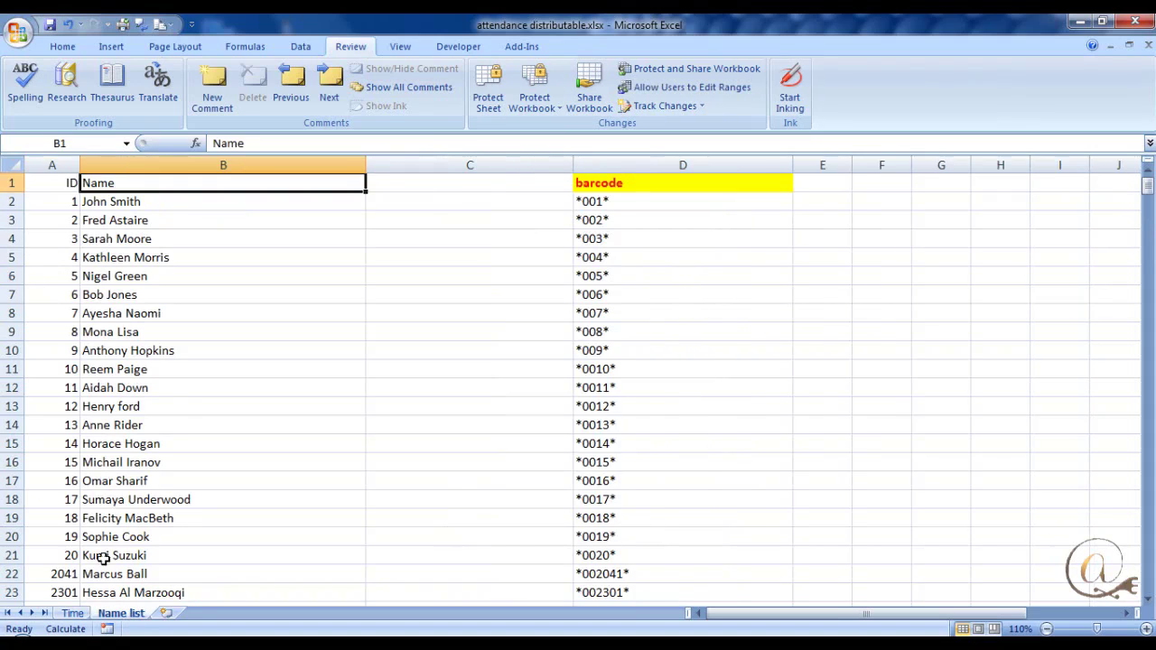
{"action": "left_click", "coordinate": [82, 615]}
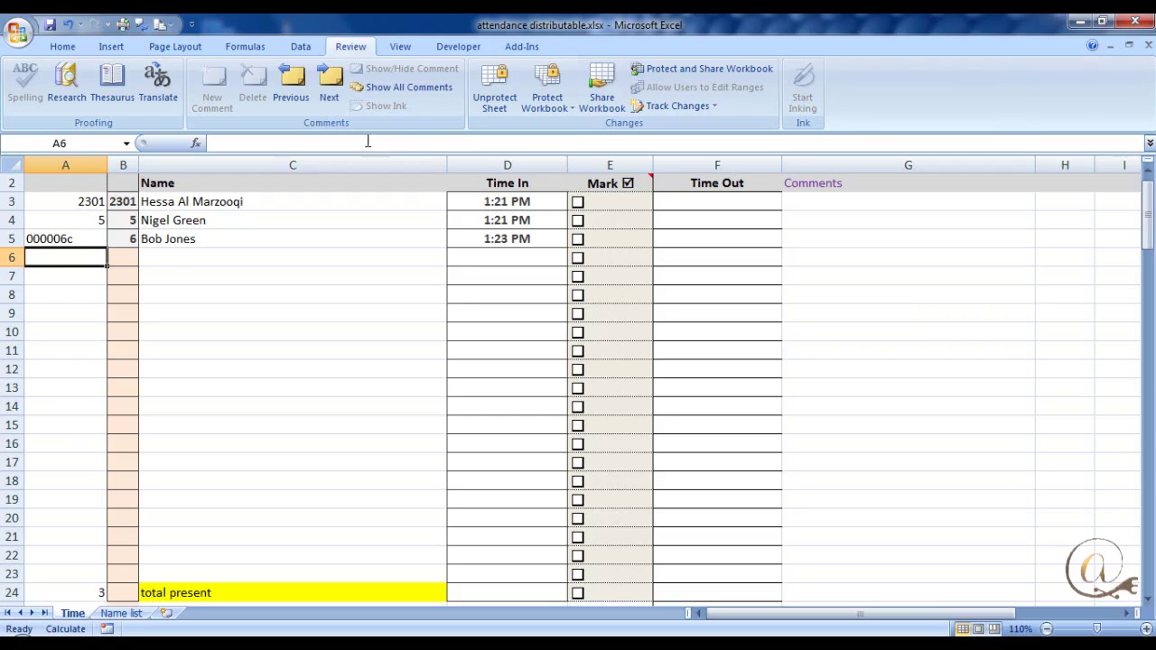
Unprotect the Time sheet and inspect the B5 ID-cleaning and C5 VLOOKUP name formulas
{"action": "left_click", "coordinate": [494, 98]}
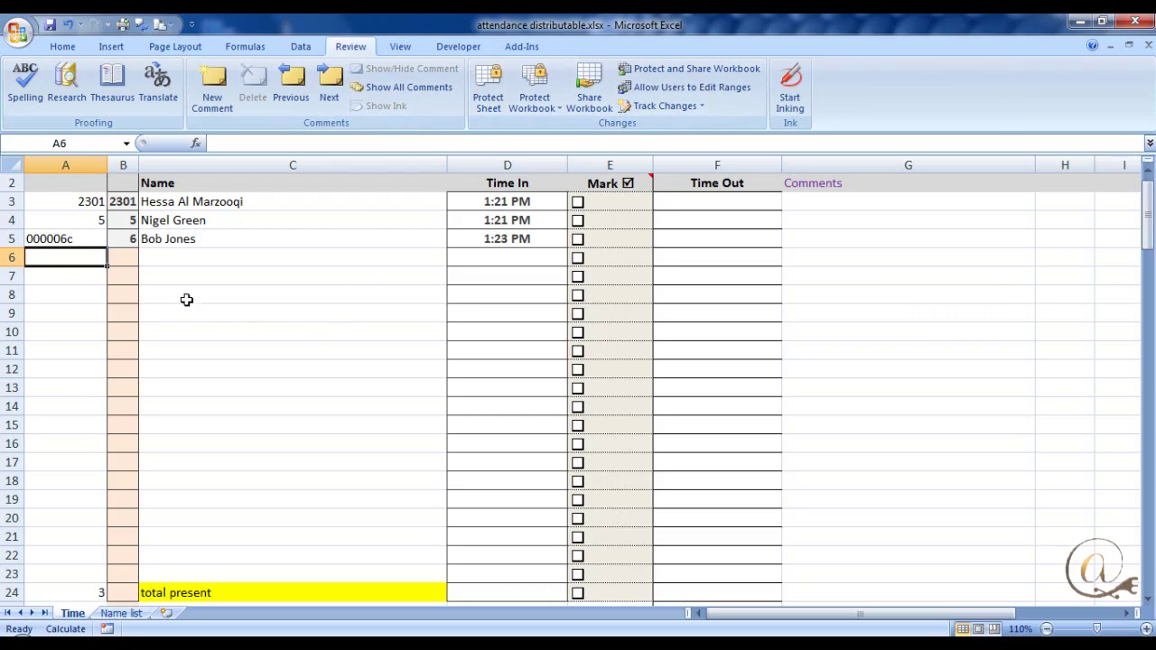
{"action": "left_click", "coordinate": [125, 237]}
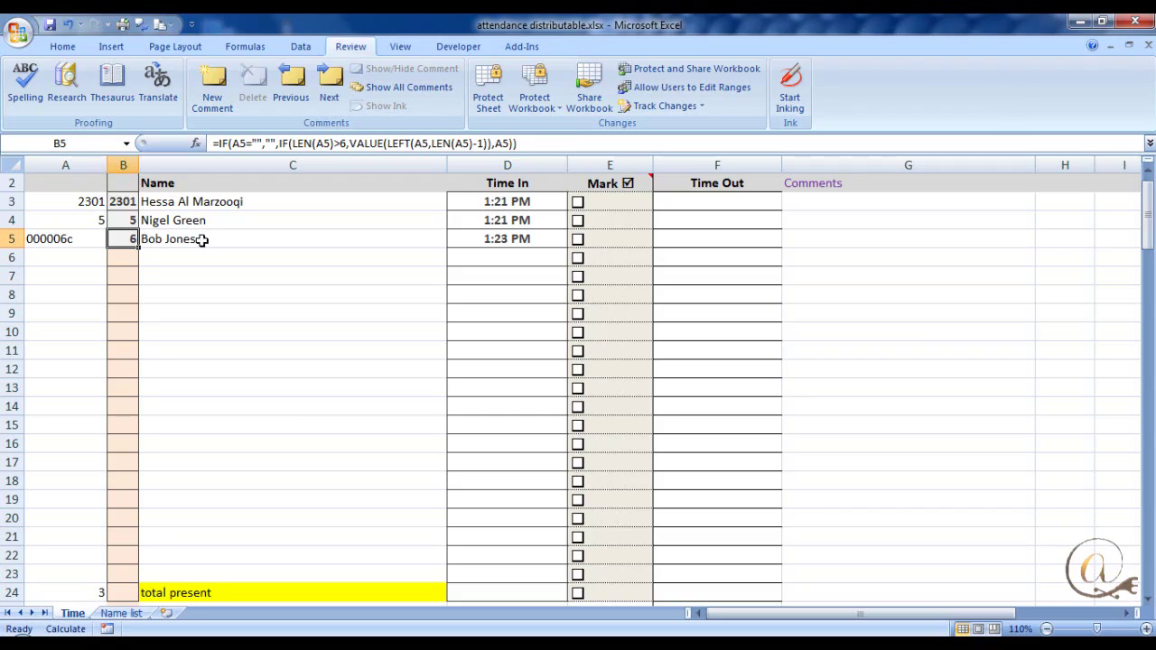
{"action": "left_click", "coordinate": [202, 240]}
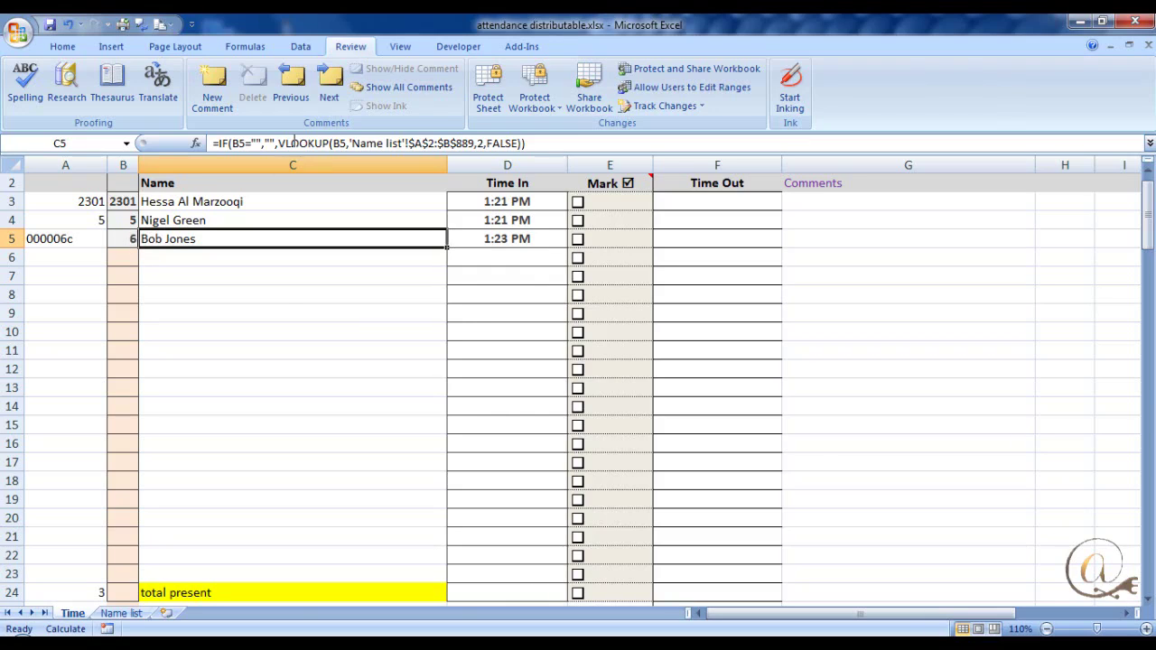
{"action": "left_click_drag", "start_coordinate": [278, 143], "coordinate": [332, 143]}
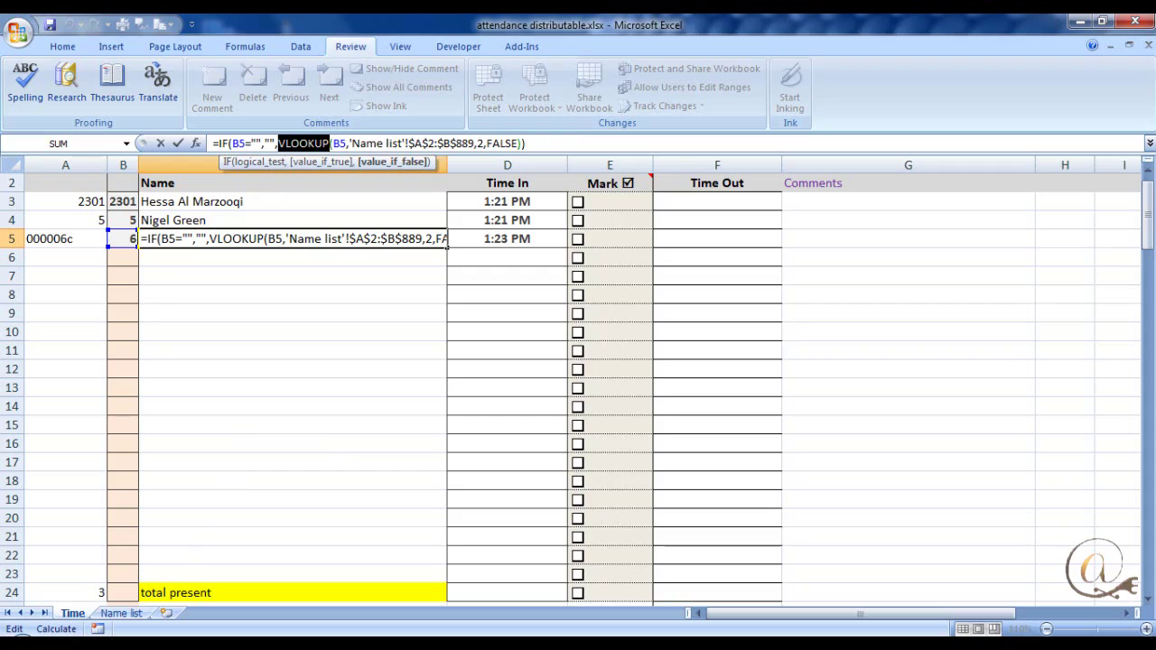
{"action": "key", "text": "F1"}
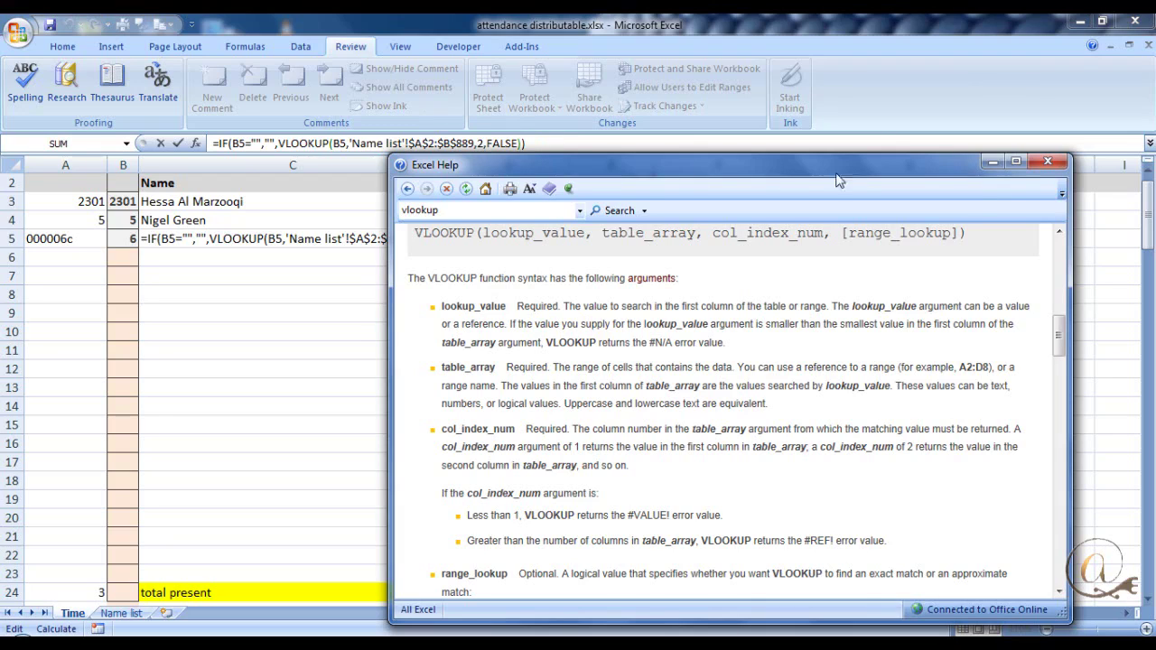
{"action": "left_click", "coordinate": [1058, 166]}
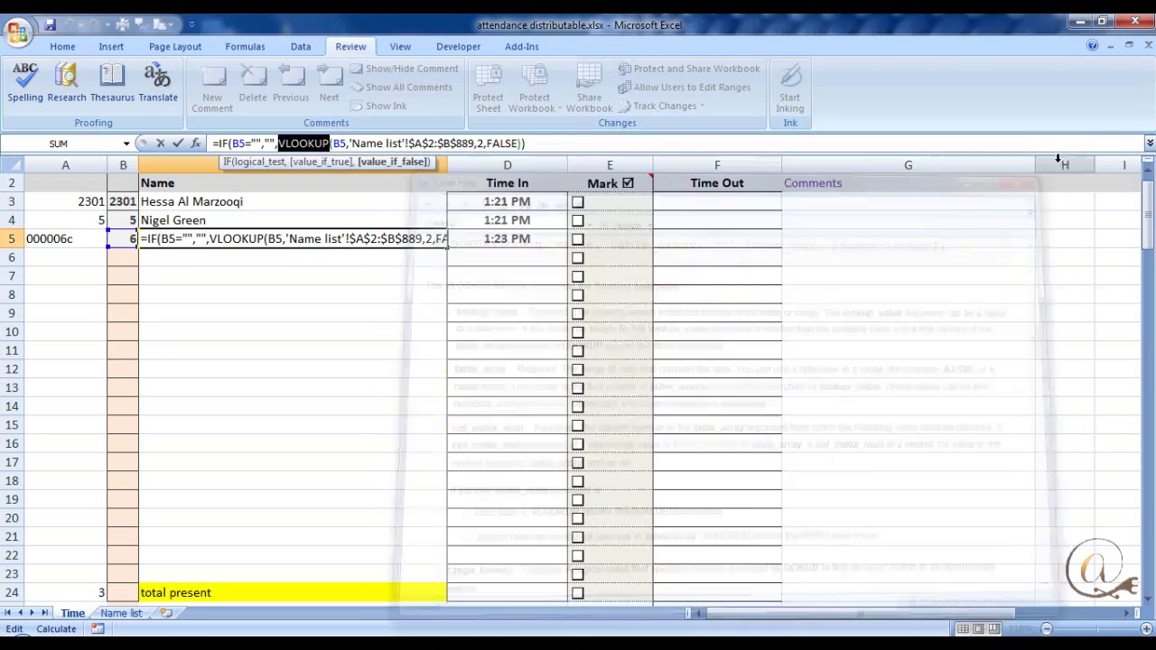
{"action": "left_click", "coordinate": [122, 613]}
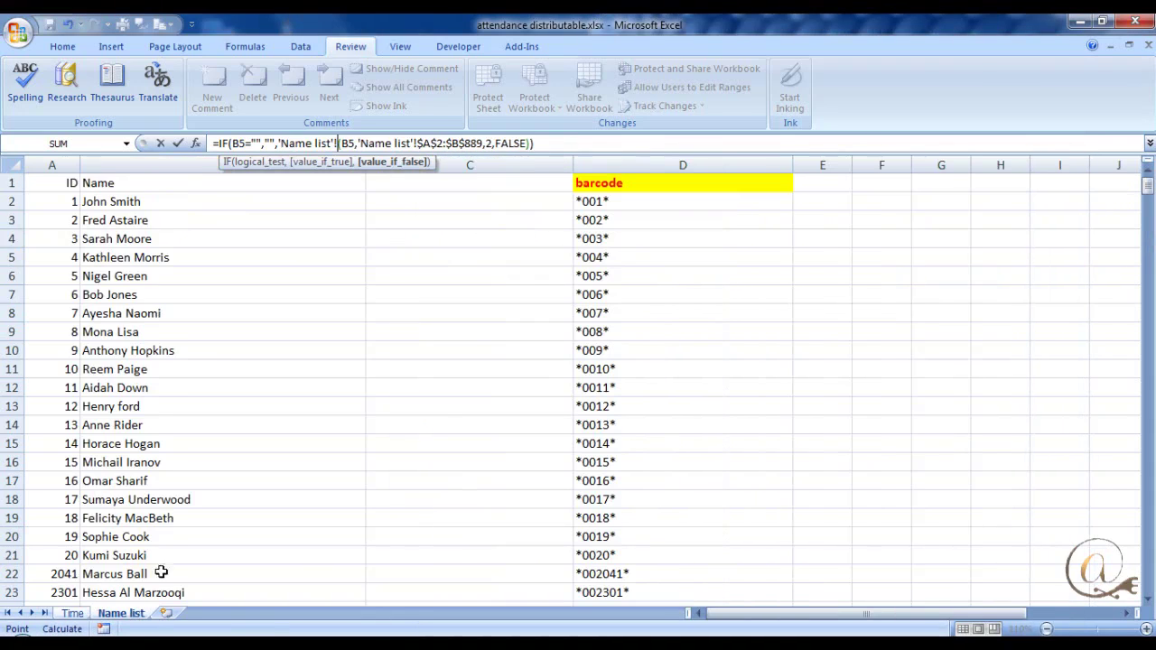
{"action": "left_click", "coordinate": [149, 165]}
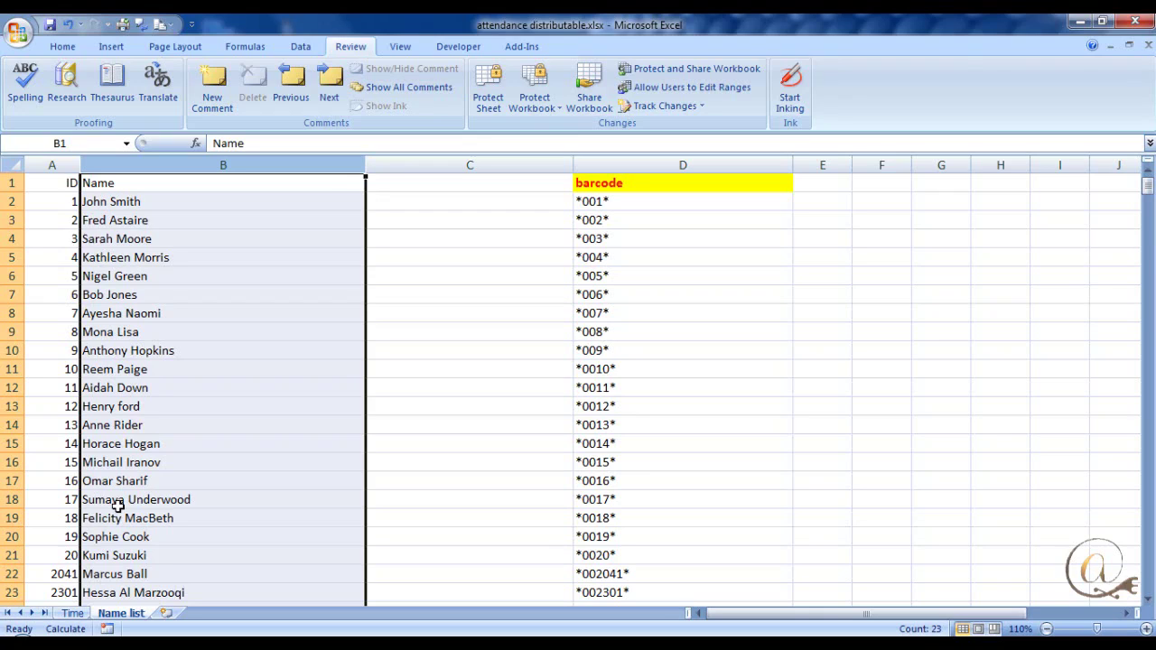
{"action": "left_click", "coordinate": [72, 613]}
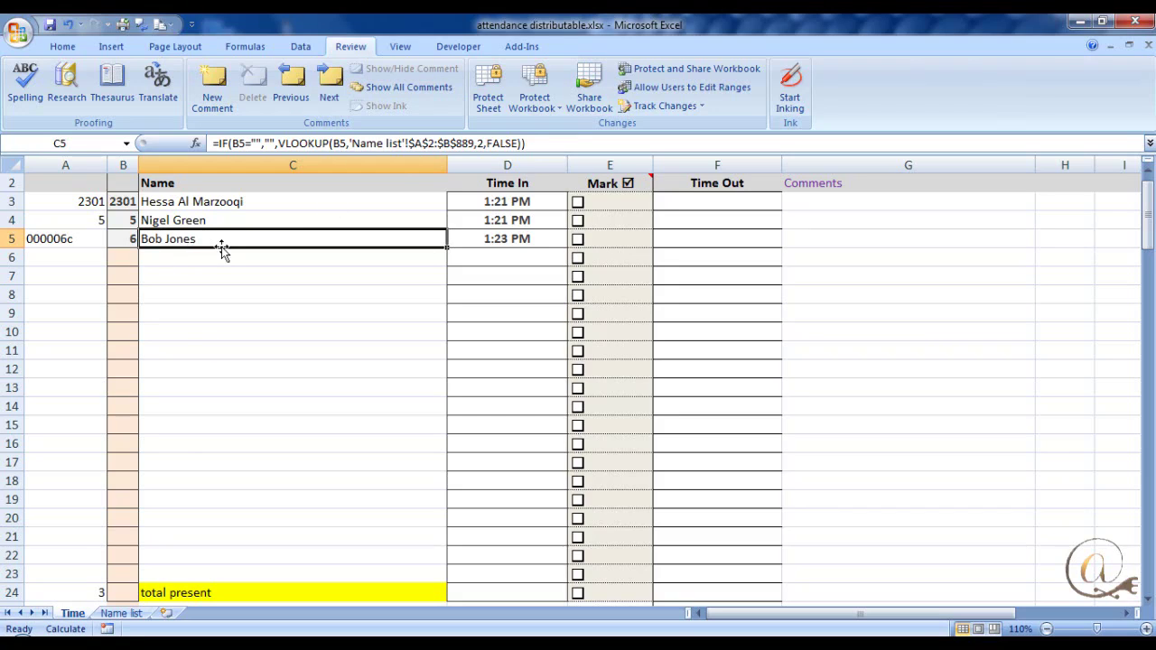
Enter ID 5 again in A6 as a duplicate attendance entry
{"action": "left_click", "coordinate": [67, 257]}
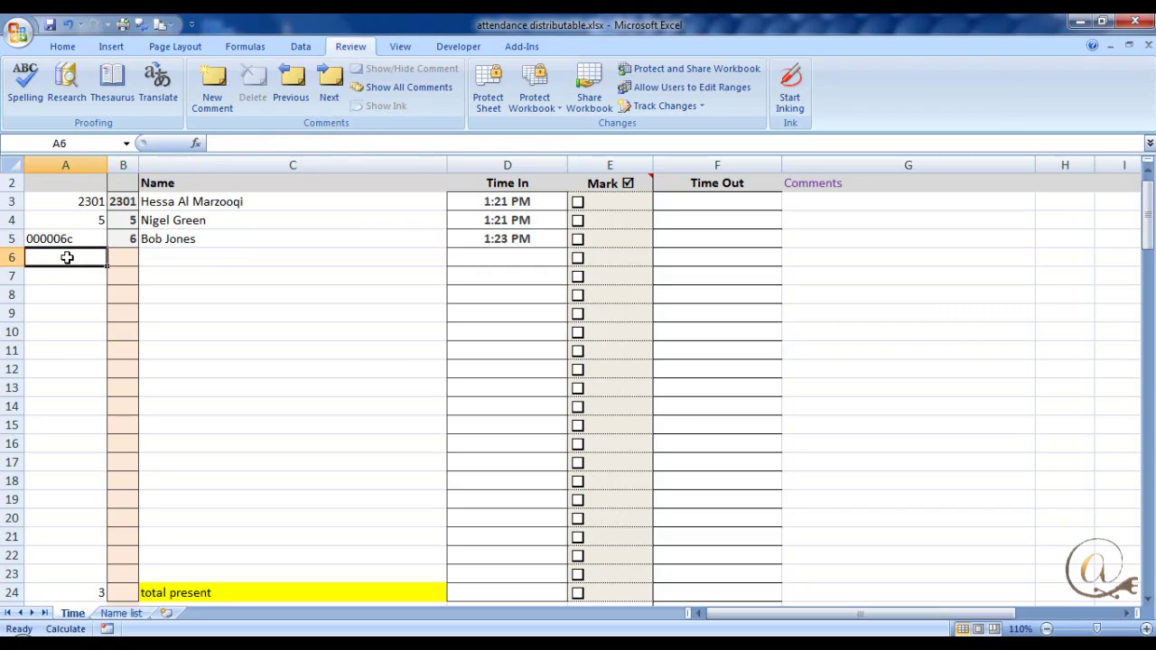
{"action": "type", "text": "5"}
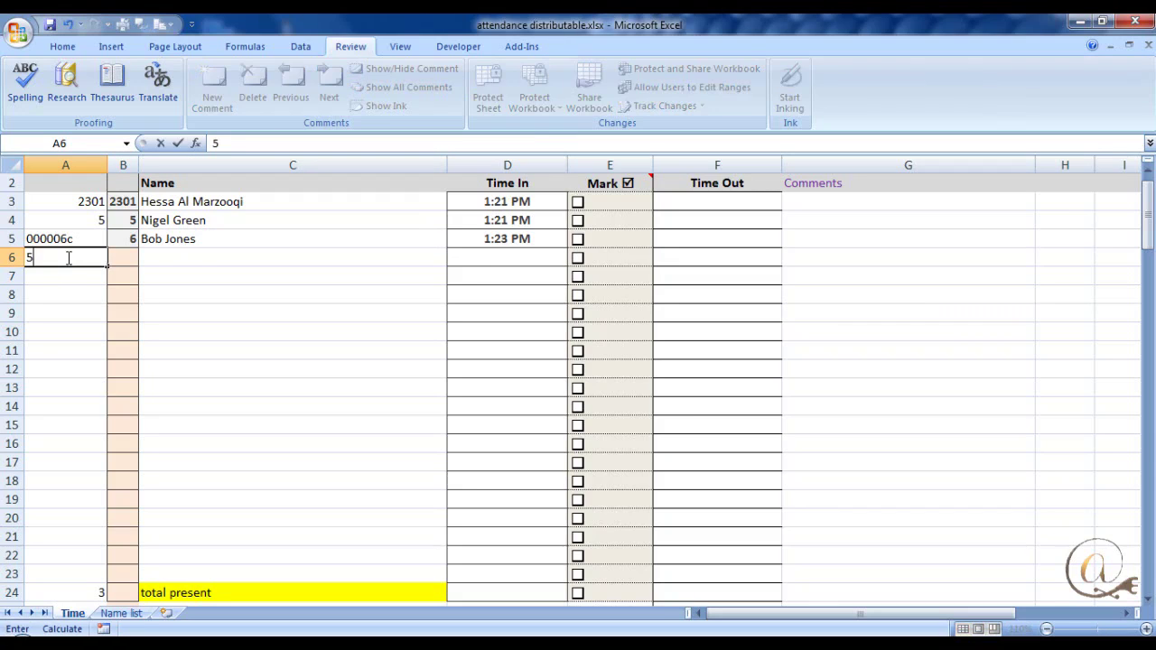
{"action": "key", "text": "Return"}
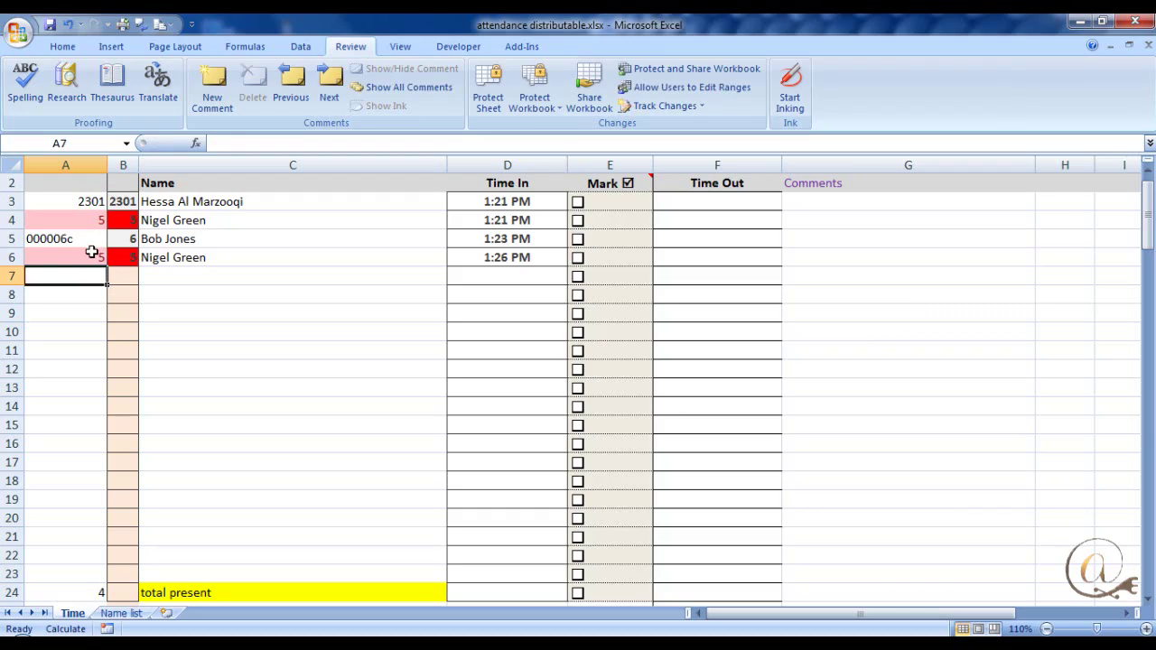
Select column A and review the Highlight Cells Rules > Duplicate Values conditional formatting
{"action": "left_click", "coordinate": [78, 165]}
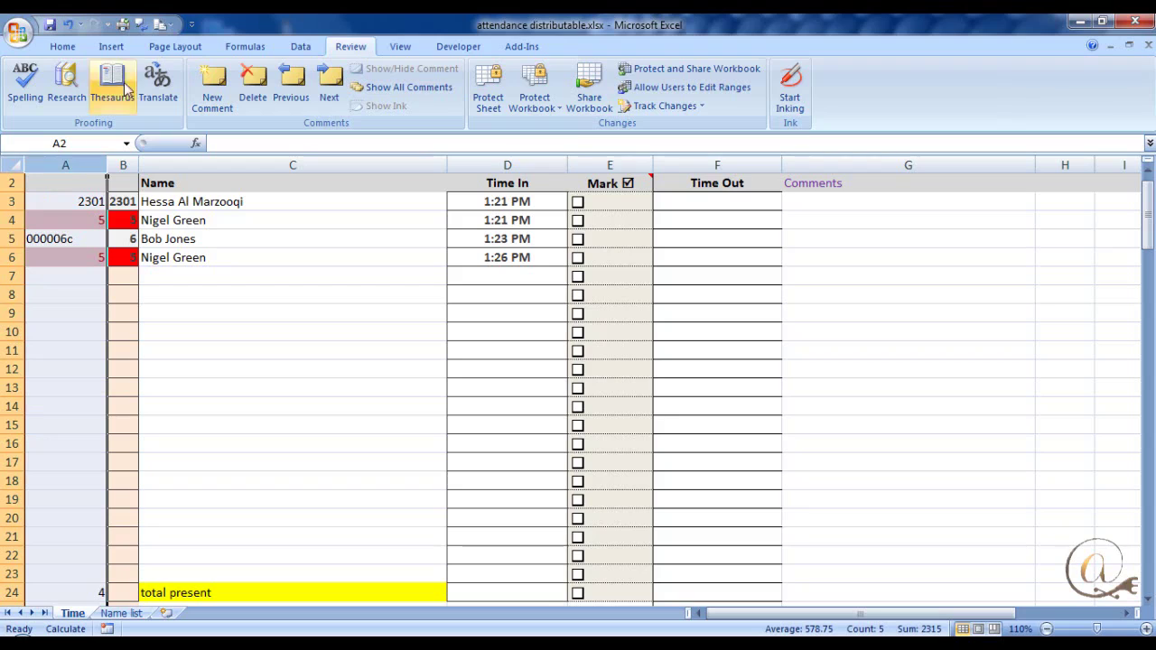
{"action": "left_click", "coordinate": [64, 47]}
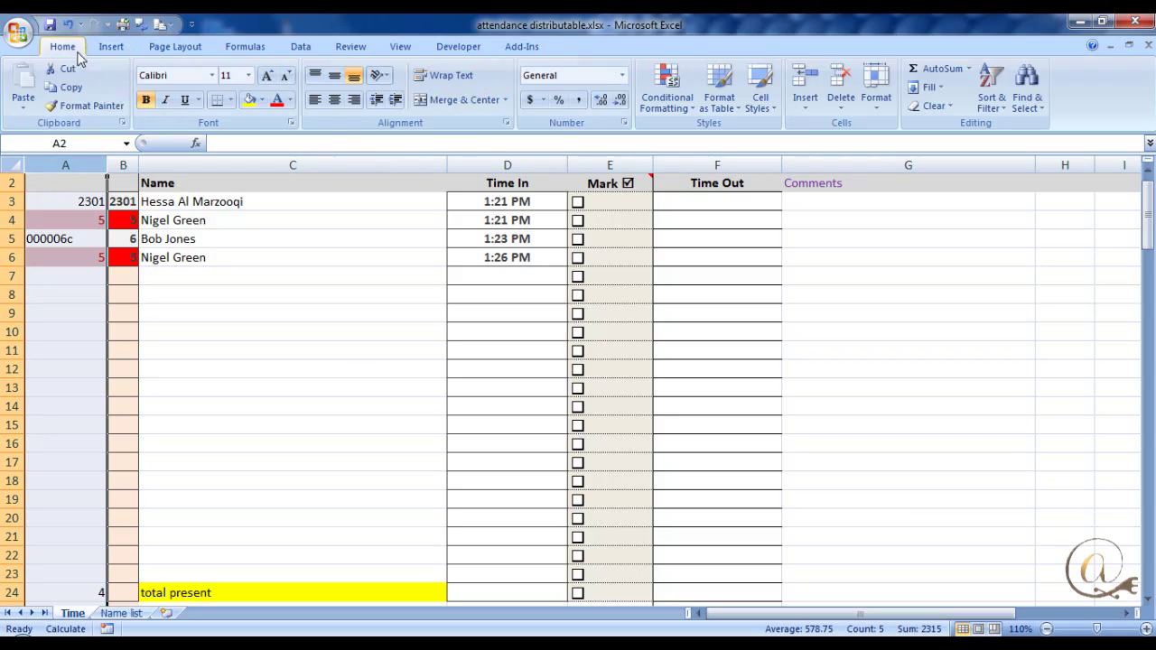
{"action": "left_click", "coordinate": [666, 78]}
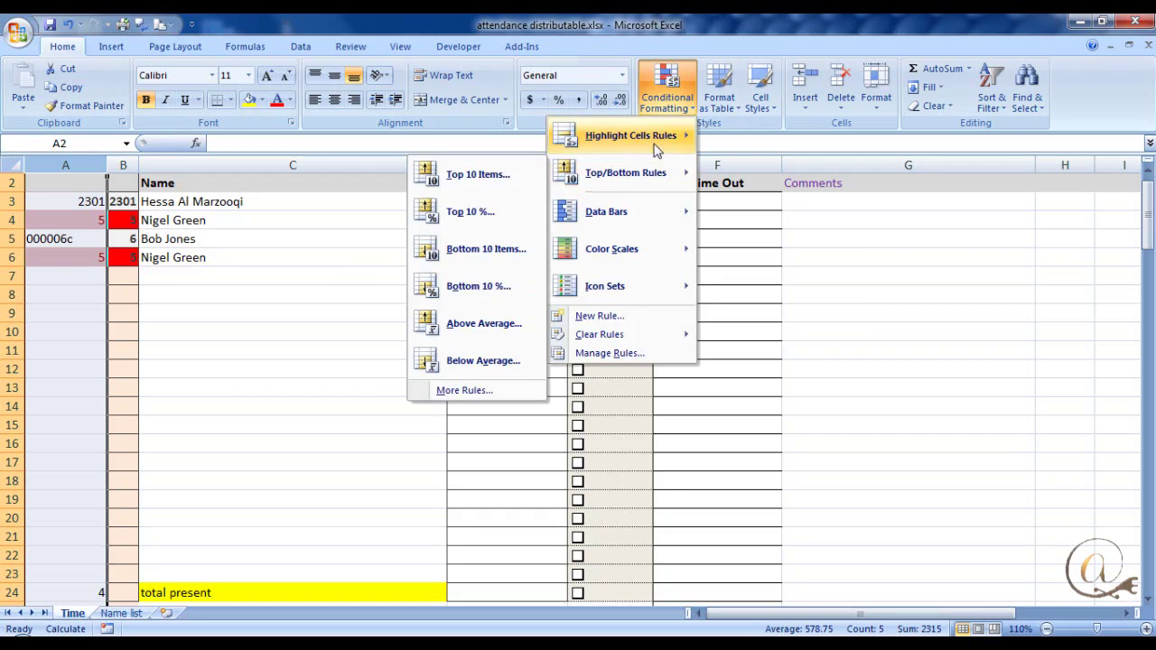
{"action": "mouse_move", "coordinate": [657, 149]}
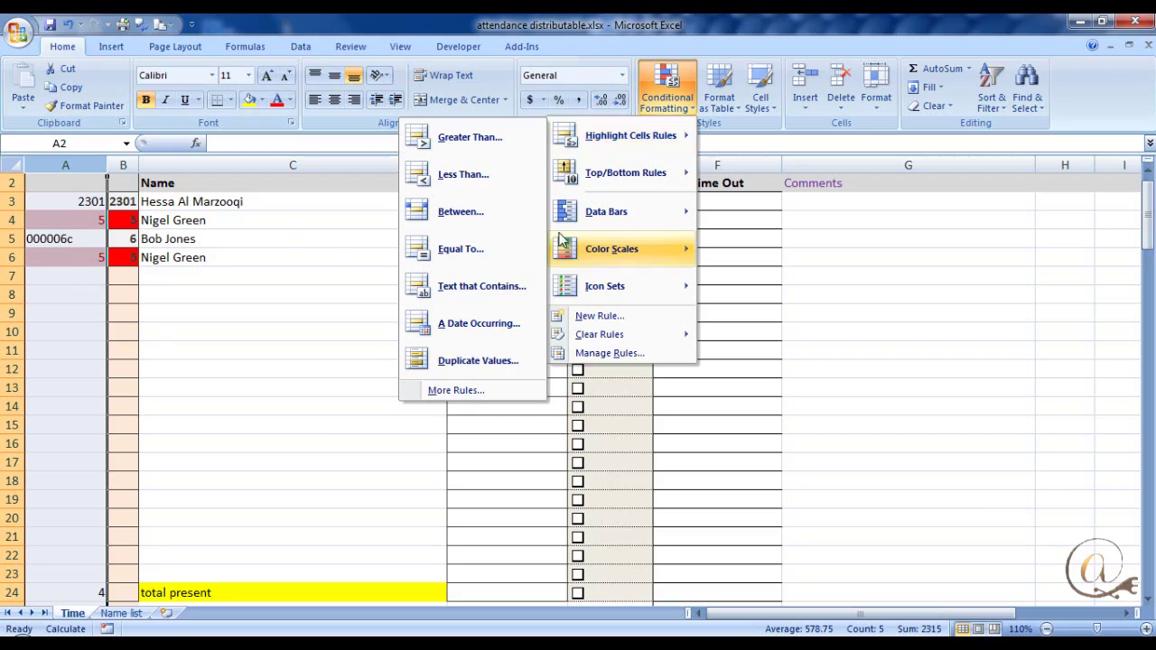
{"action": "left_click", "coordinate": [188, 280]}
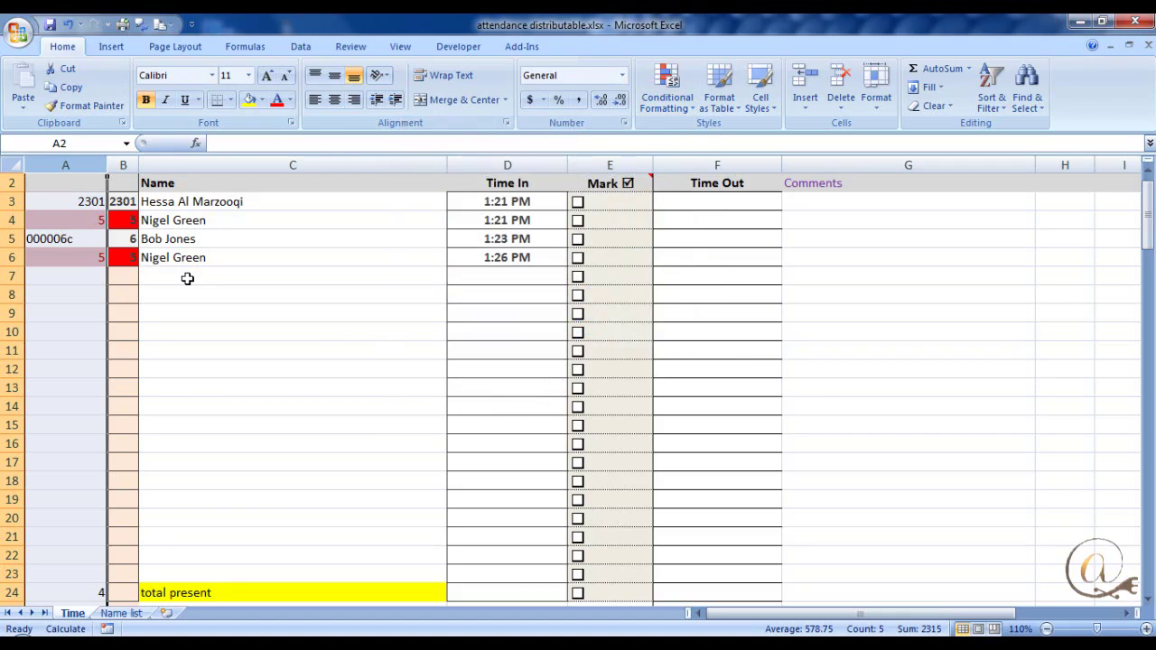
{"action": "left_click", "coordinate": [186, 276]}
Delete the duplicate ID 5 from A6, then view the Name list sheet
{"action": "left_click", "coordinate": [62, 254]}
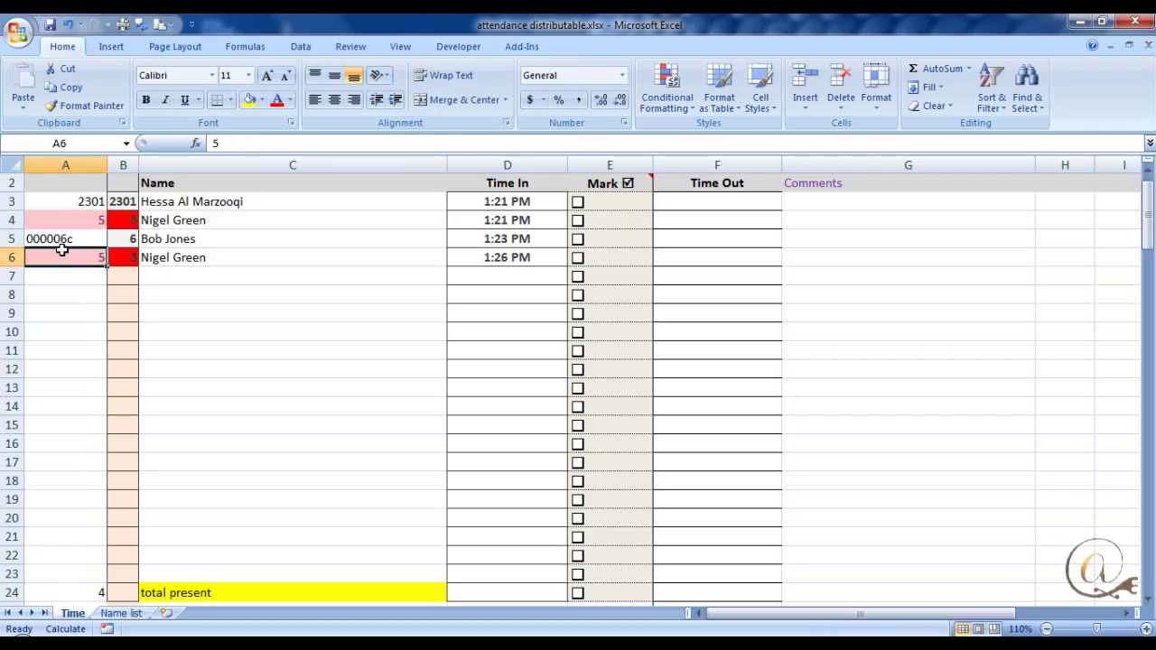
{"action": "key", "text": "Delete"}
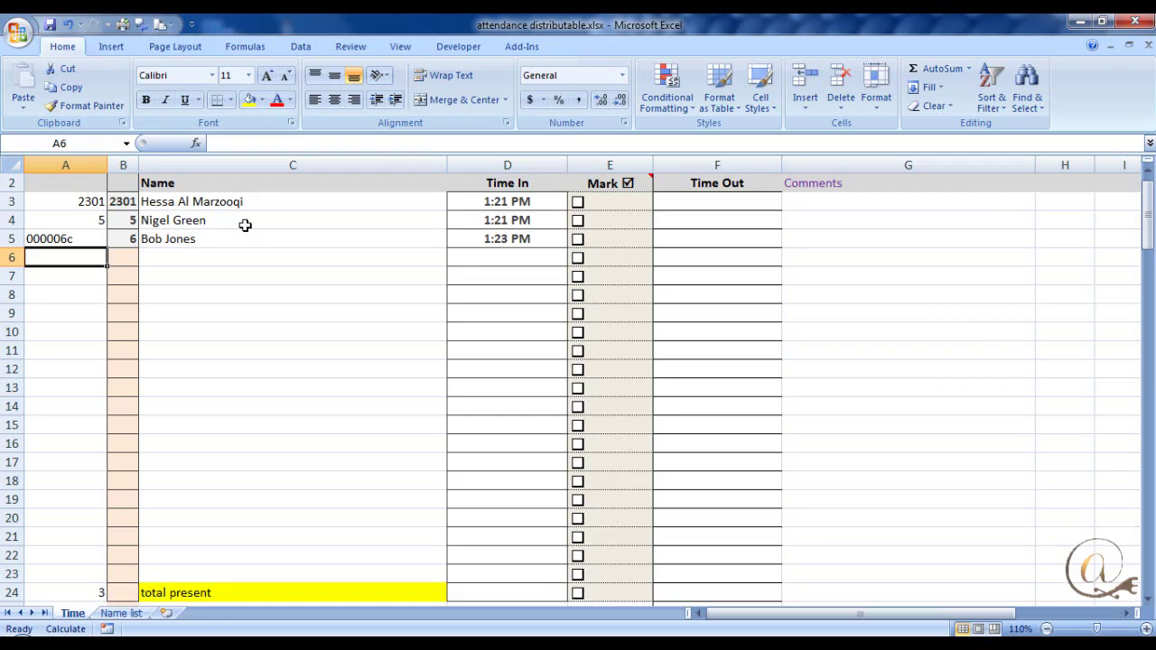
{"action": "left_click", "coordinate": [121, 614]}
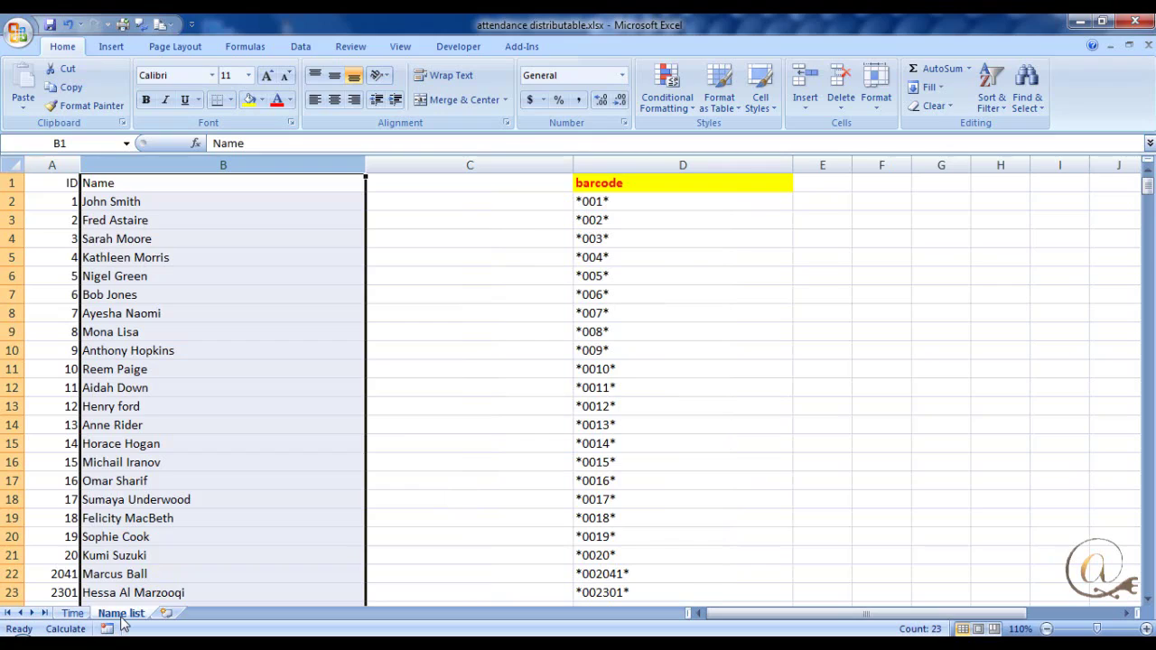